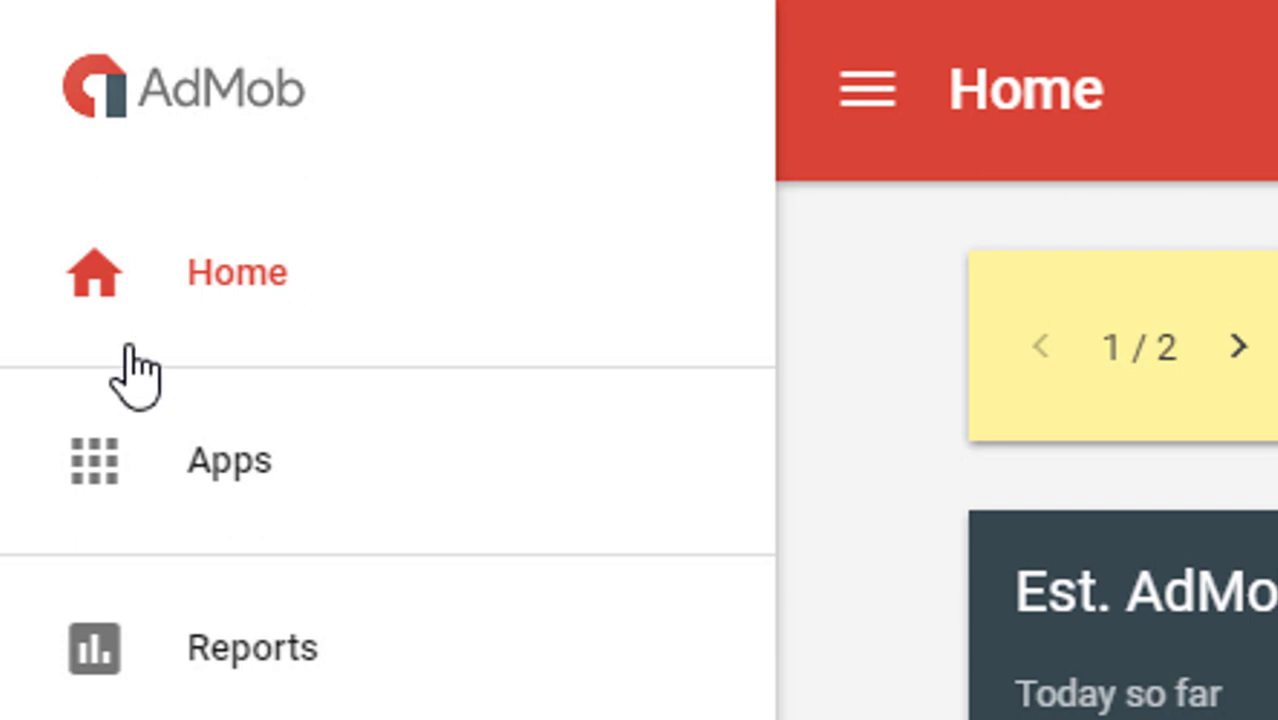
# - Open the Tech Pro Advice app's overview page from the Apps list
pyautogui.click(222, 470)
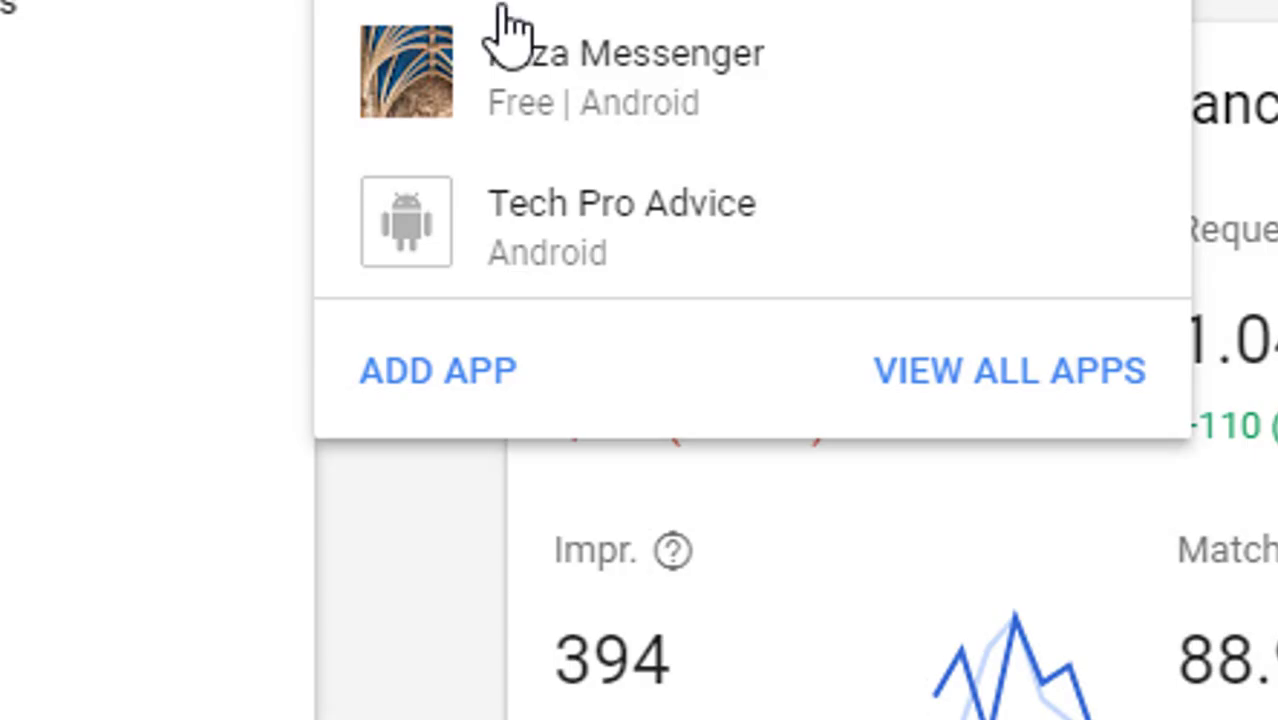
pyautogui.click(508, 34)
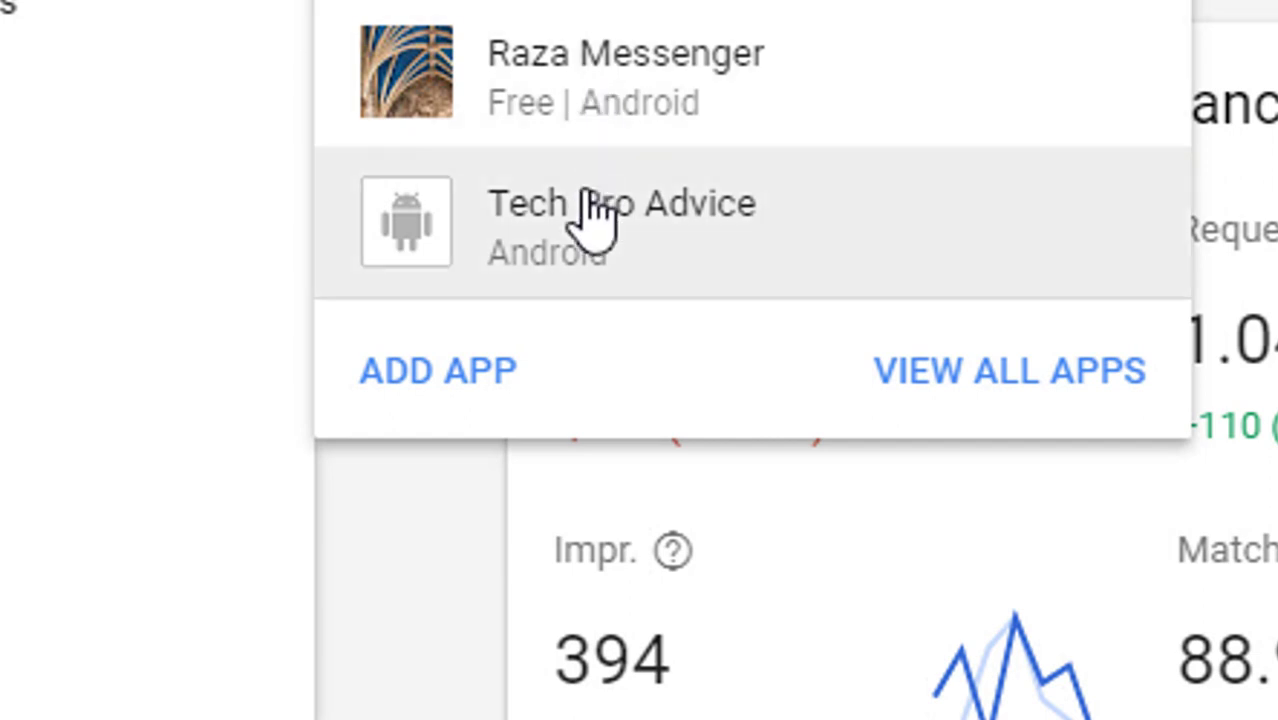
pyautogui.click(575, 248)
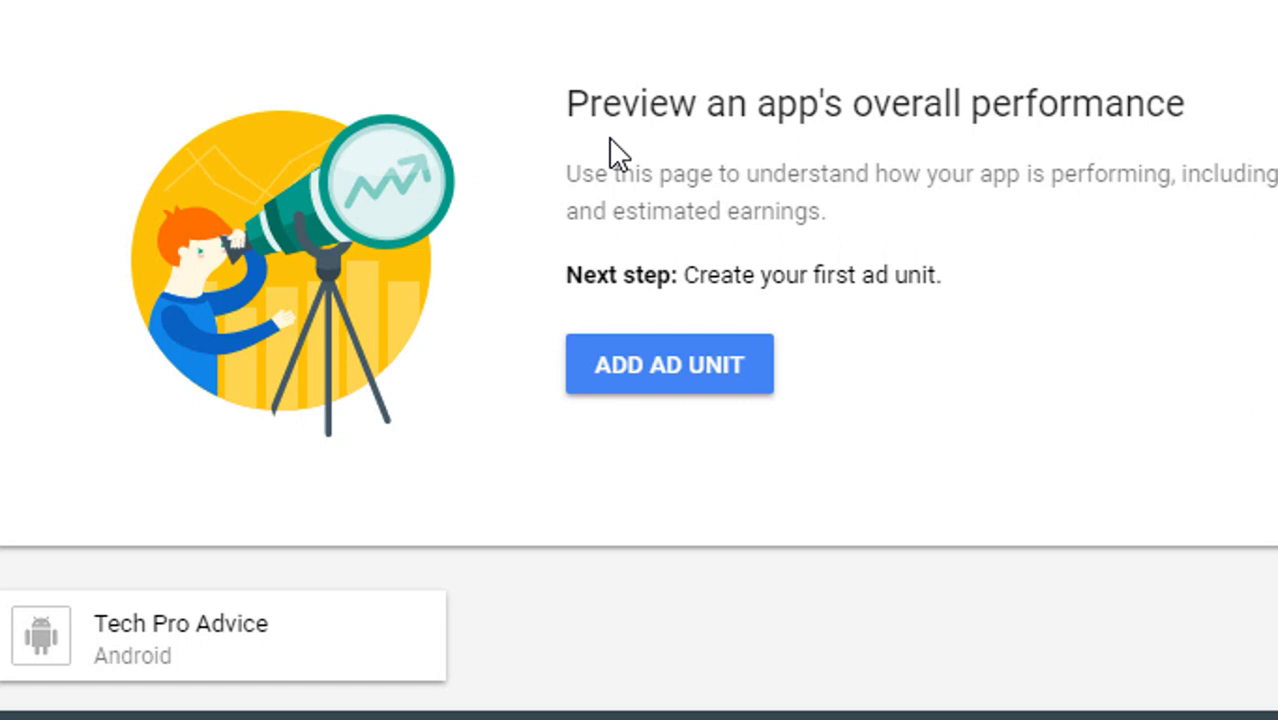
# - Begin a new ad unit for Tech Pro Advice so the ad formats are listed
pyautogui.click(657, 382)
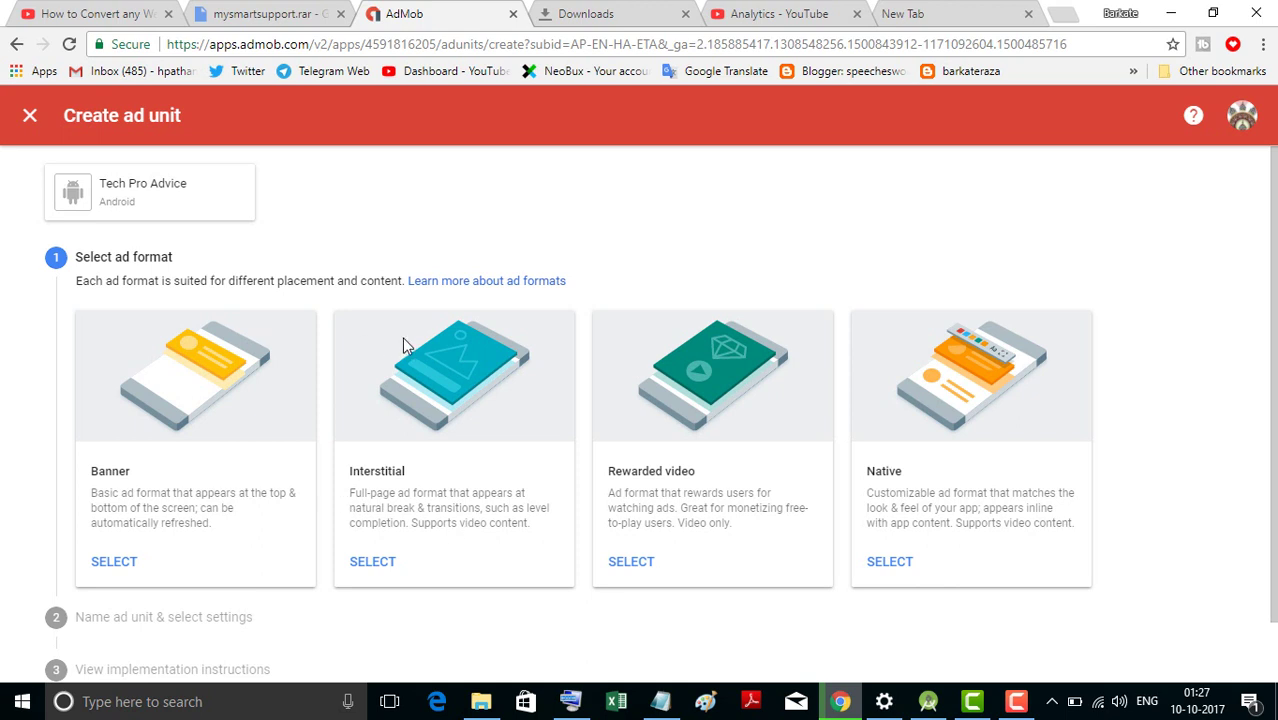
pyautogui.scroll(-1, 296, 398)
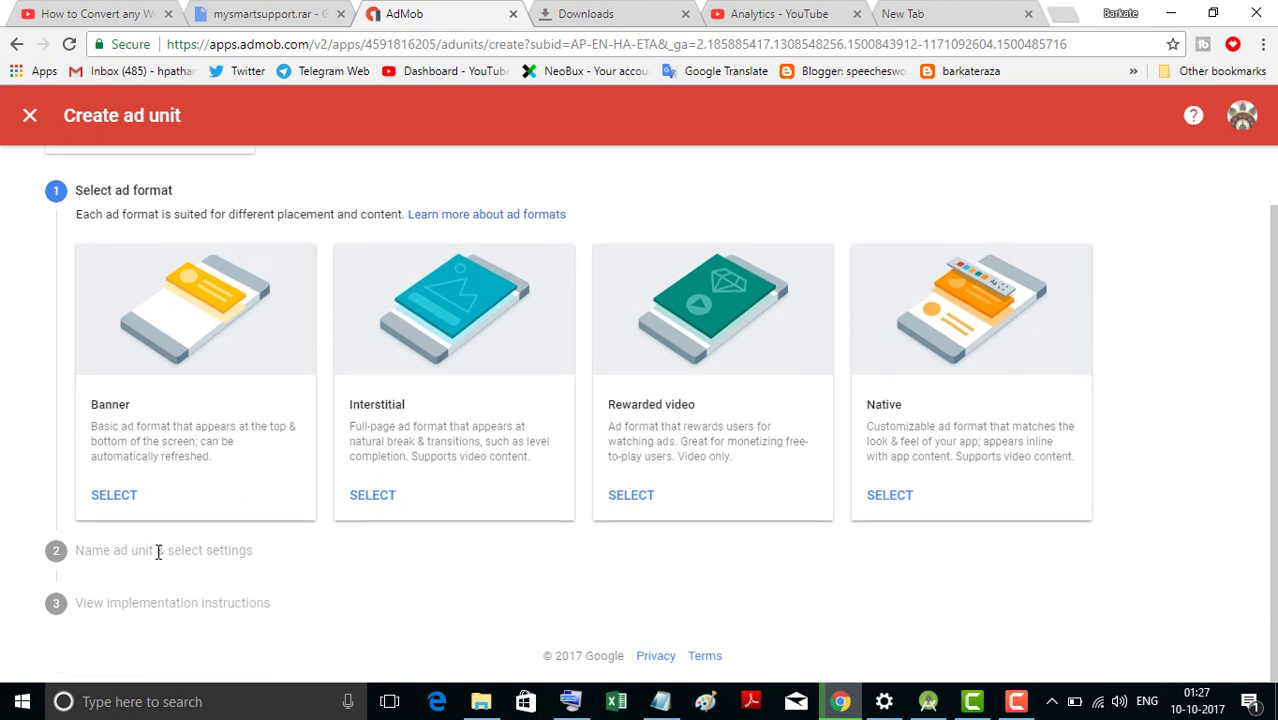
# - Create a Banner ad unit named 'banner' and select its generated ad unit ID
pyautogui.click(112, 497)
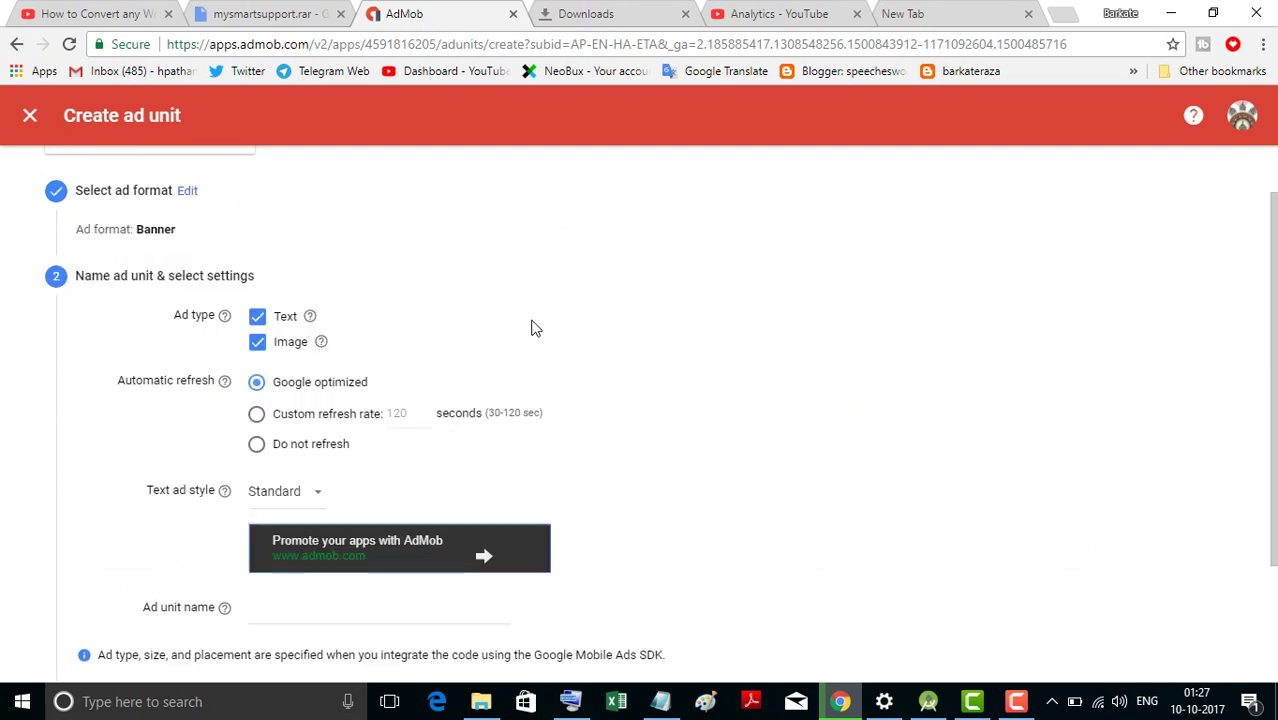
pyautogui.scroll(-3, 525, 322)
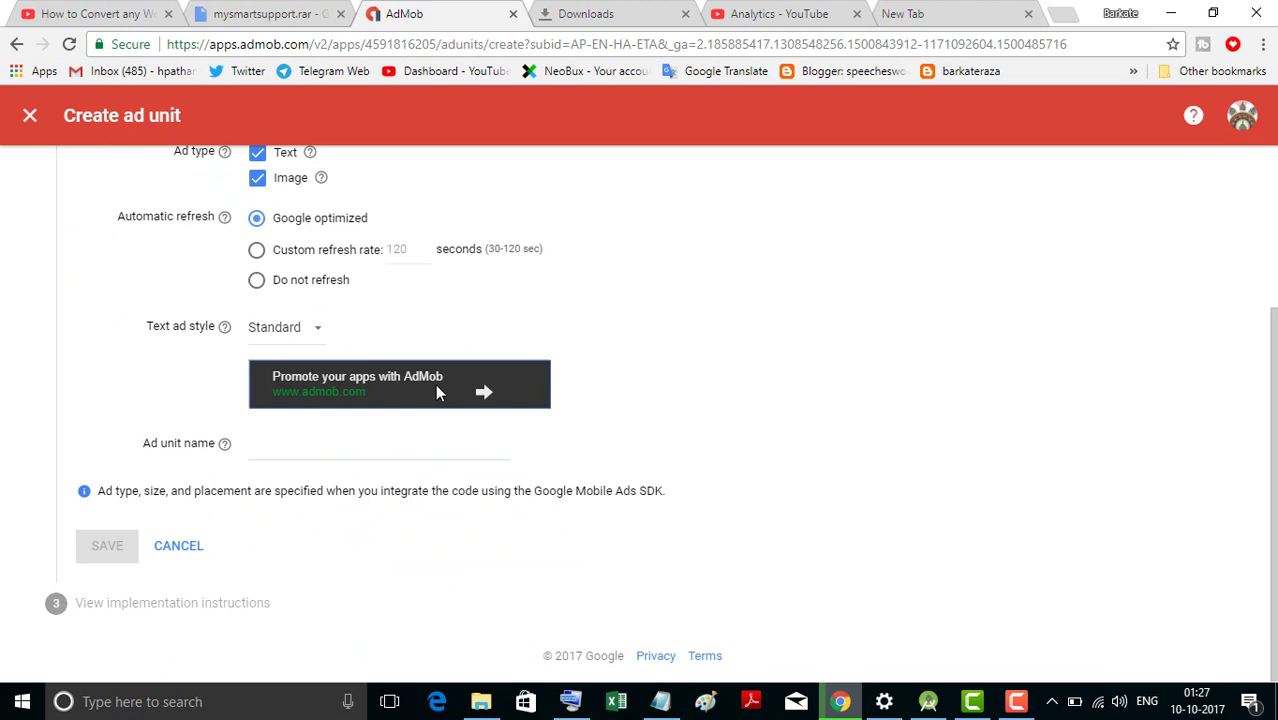
pyautogui.click(318, 447)
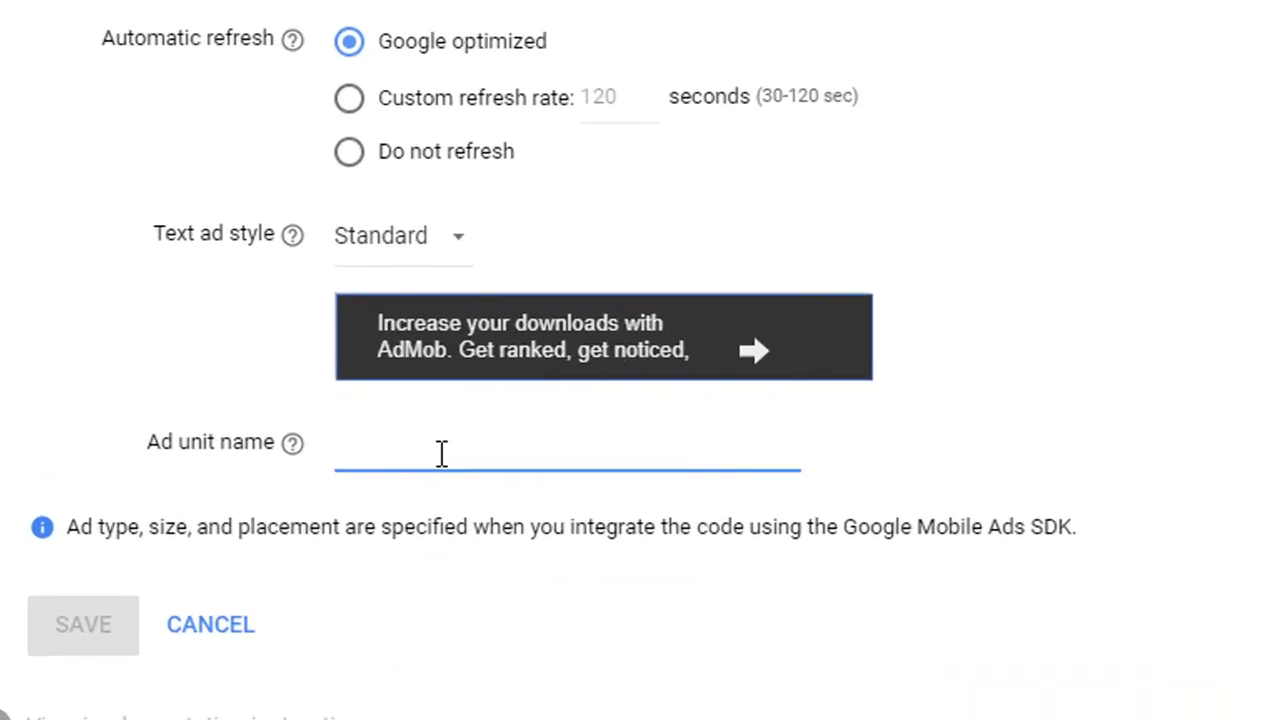
pyautogui.write('banne')
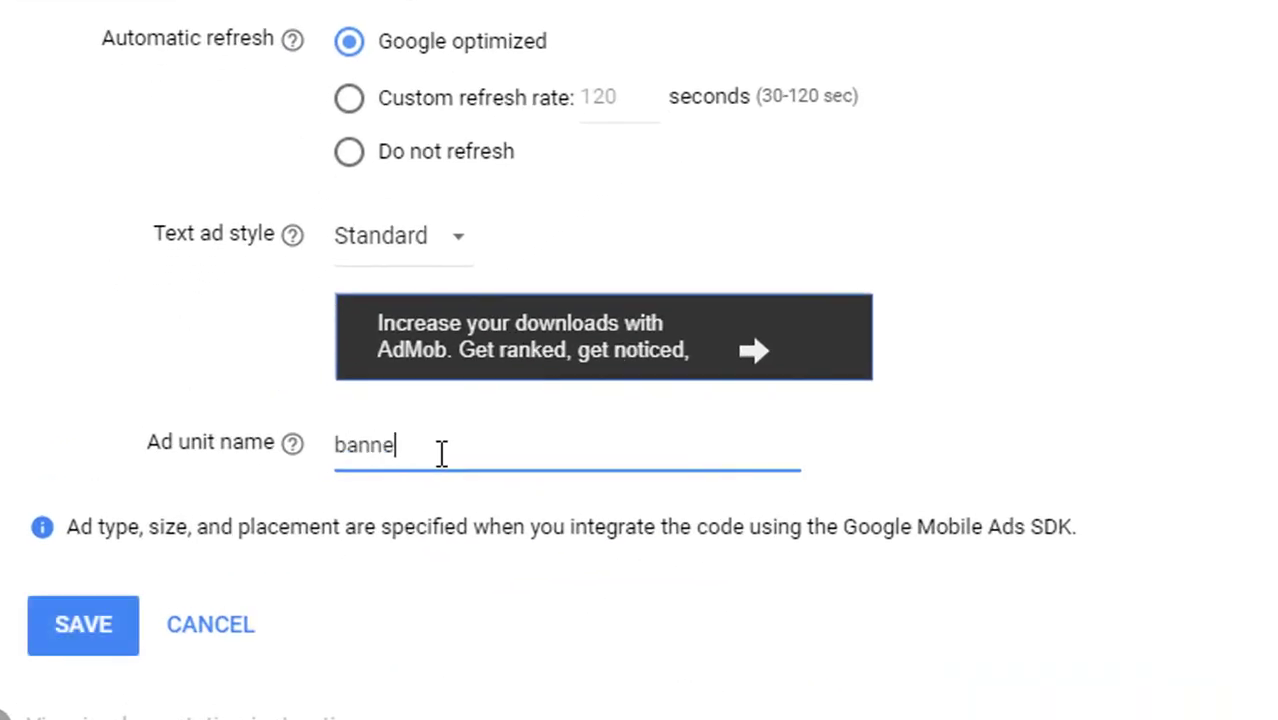
pyautogui.write('r')
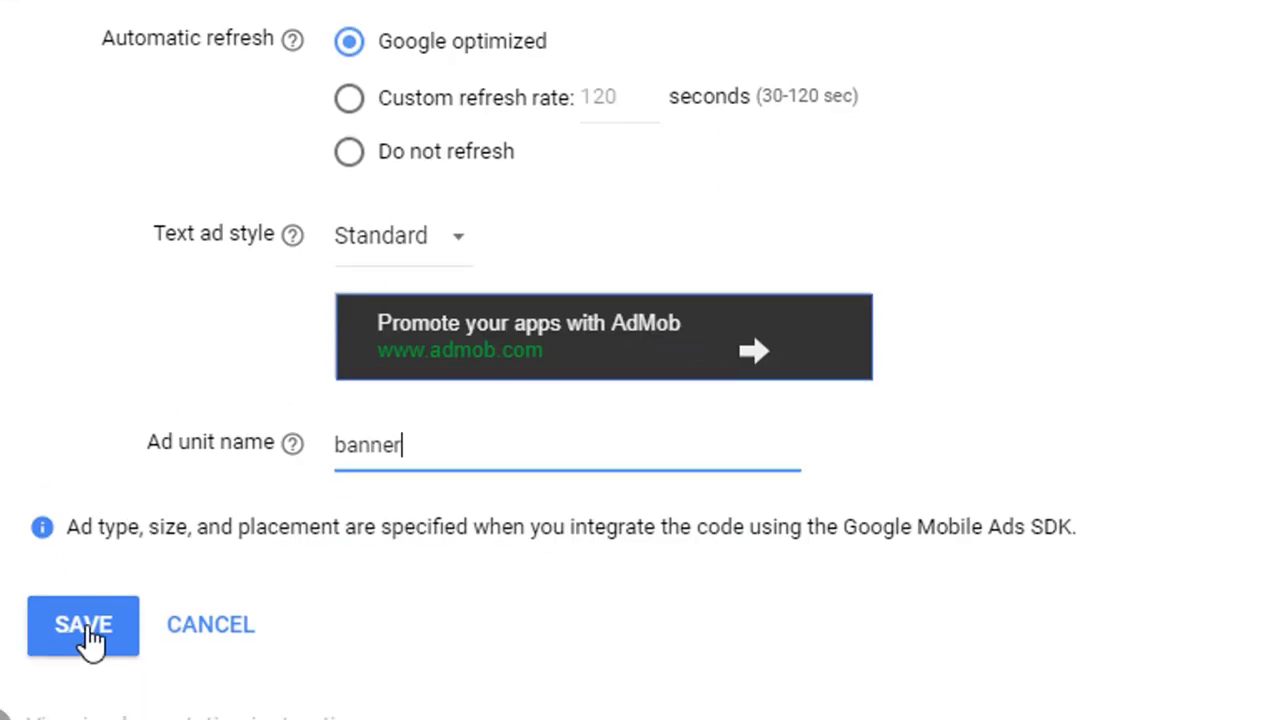
pyautogui.click(90, 628)
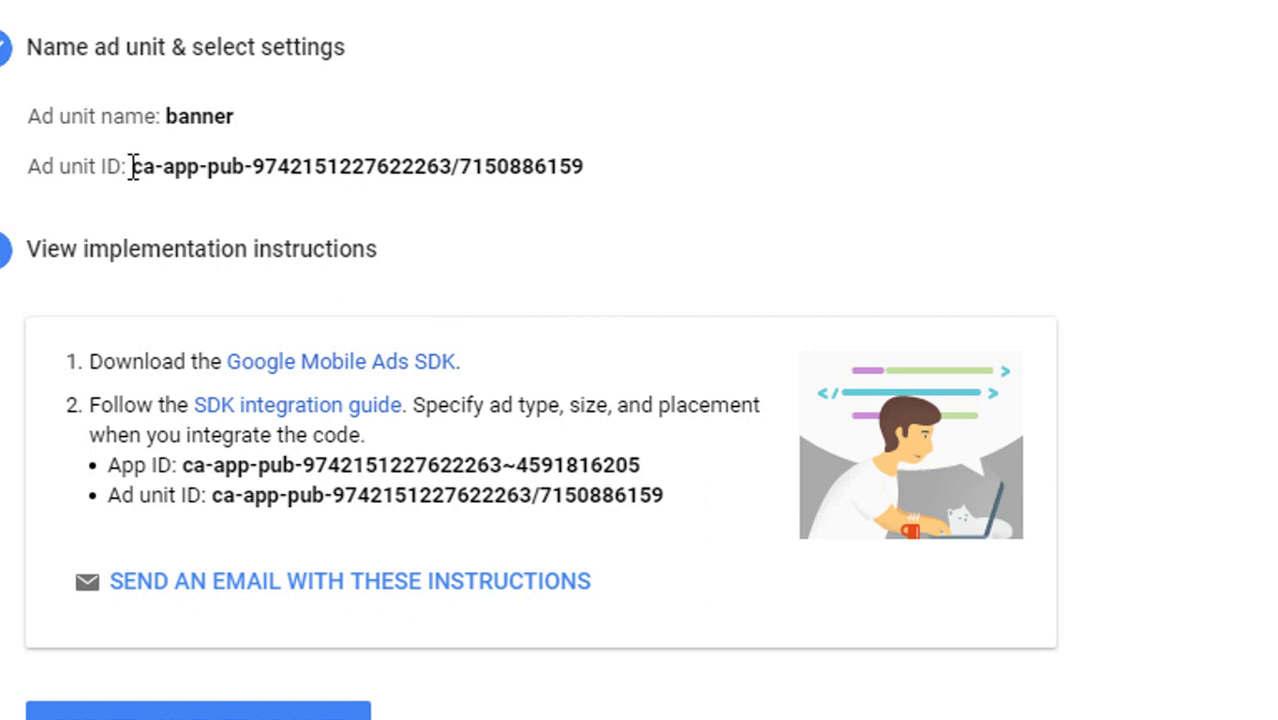
pyautogui.moveTo(131, 166); pyautogui.dragTo(590, 168)
pyautogui.hotkey('ctrl', 'c')
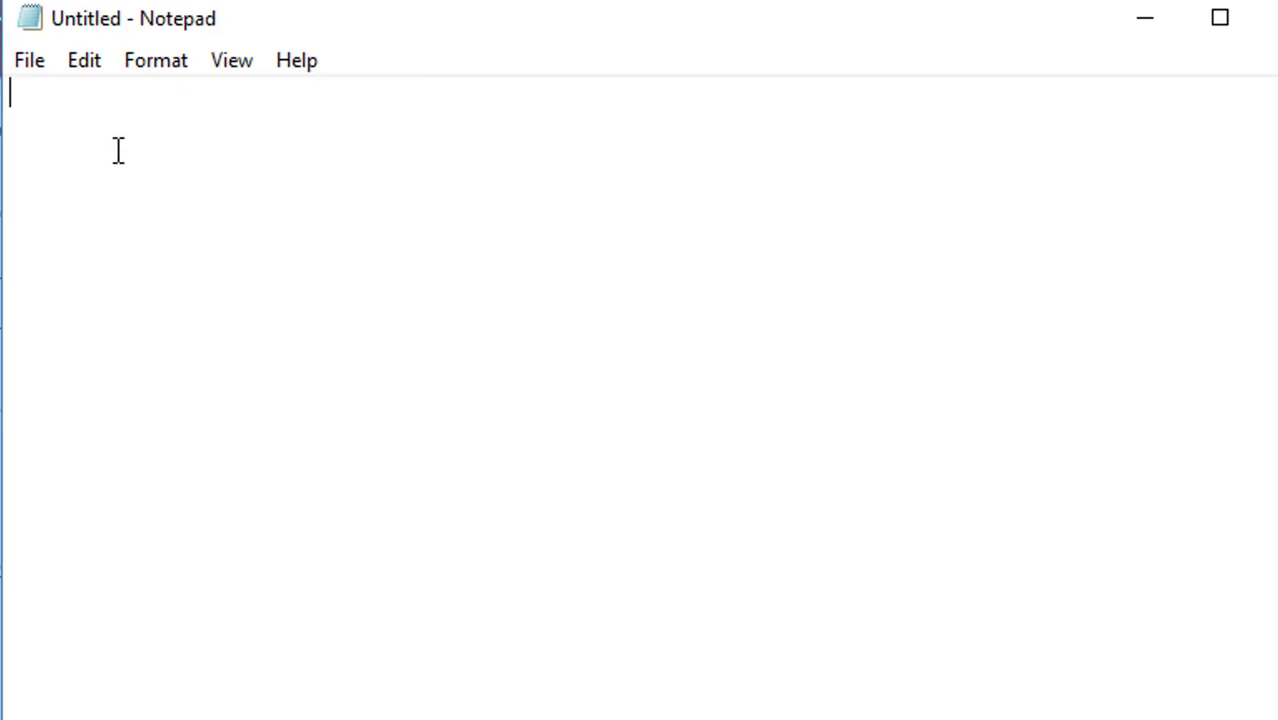
# - Note the banner ad unit ID in Notepad under a 'banner' label, leaving blank lines after
pyautogui.hotkey('ctrl', 'v')
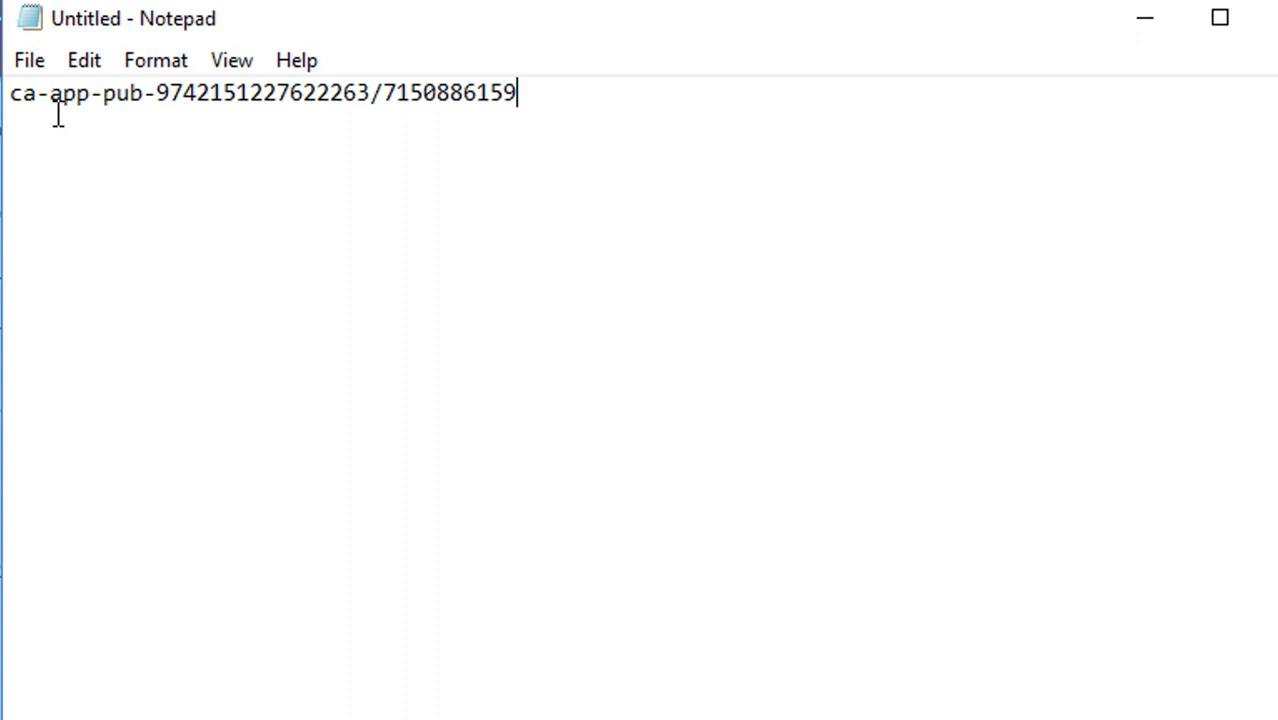
pyautogui.click(8, 92)
pyautogui.write('banne')
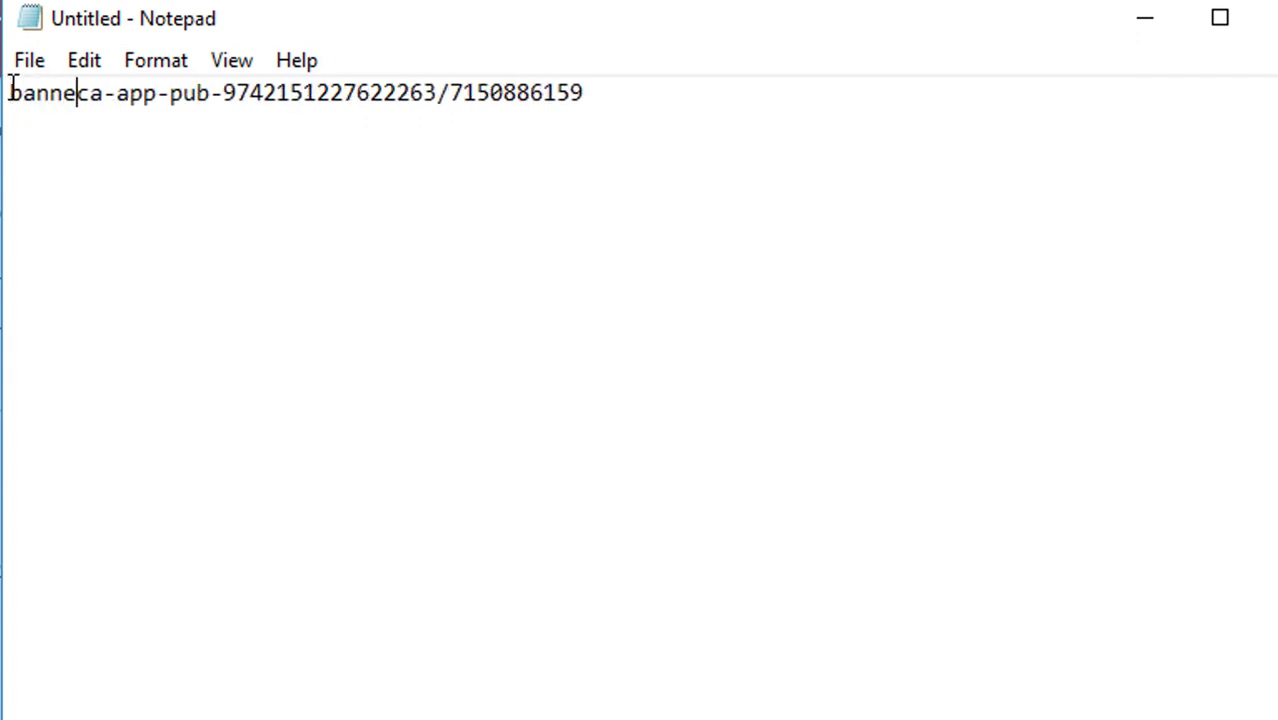
pyautogui.write('r')
pyautogui.press('Return')
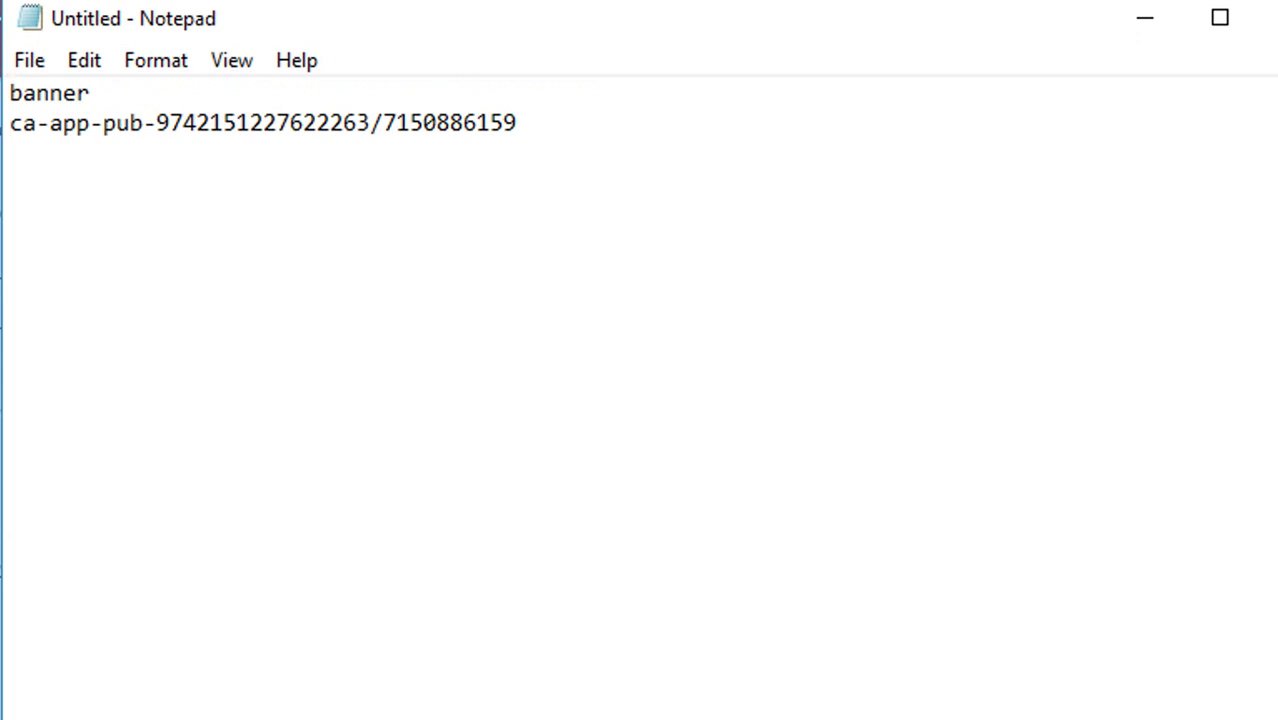
pyautogui.click(565, 134)
pyautogui.press('Return')
pyautogui.press('Return')
pyautogui.press('Return')
# - Finish the banner unit, check it in the ad units list, and start another ad unit
pyautogui.click(1158, 24)
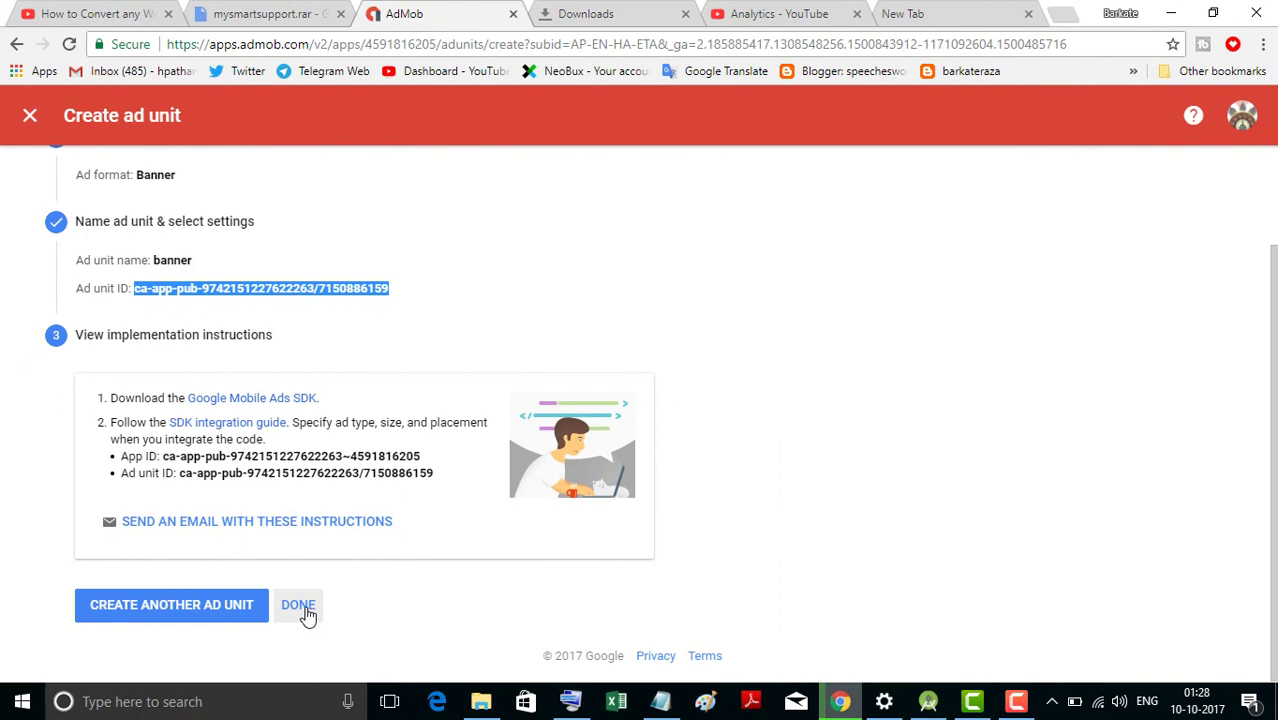
pyautogui.click(299, 605)
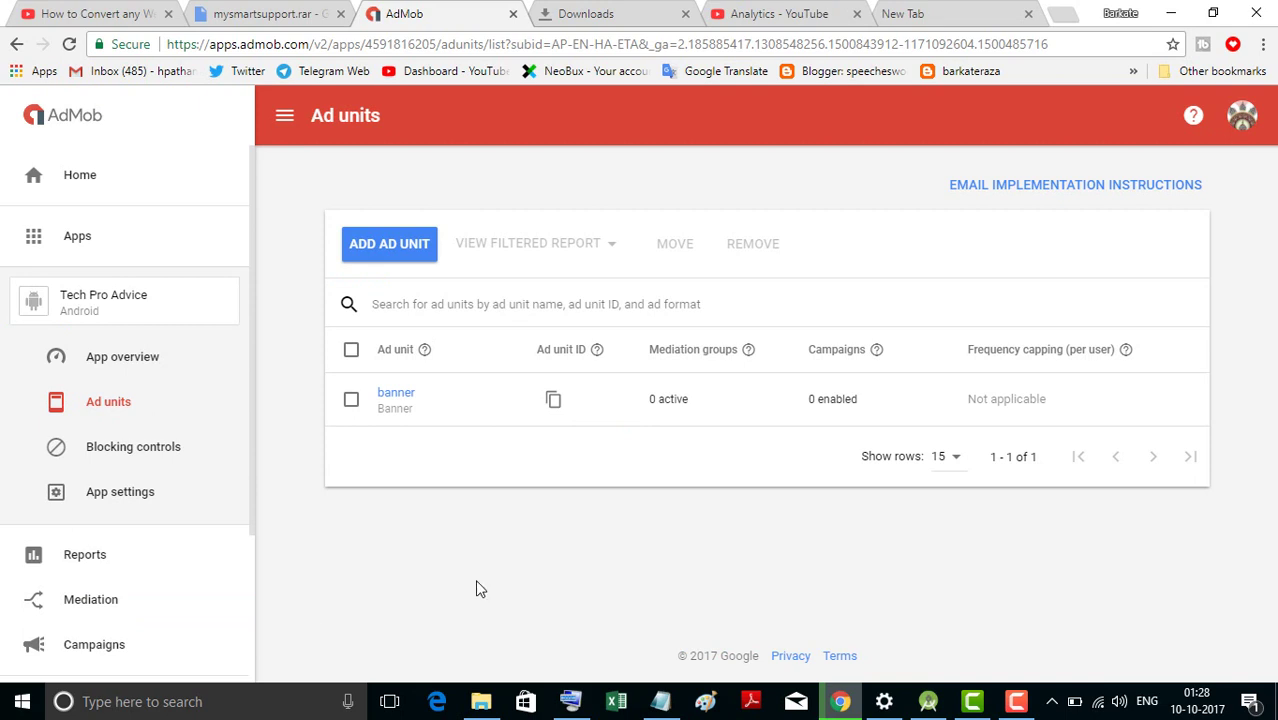
pyautogui.click(555, 405)
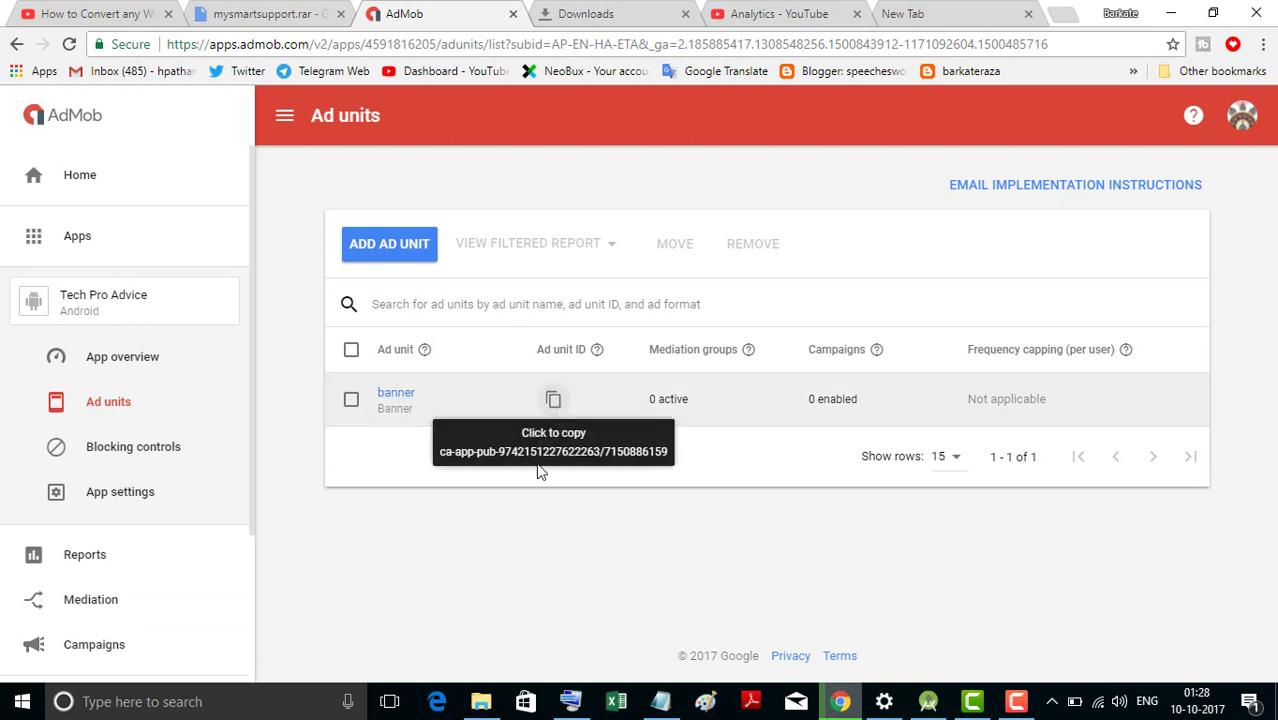
pyautogui.click(533, 564)
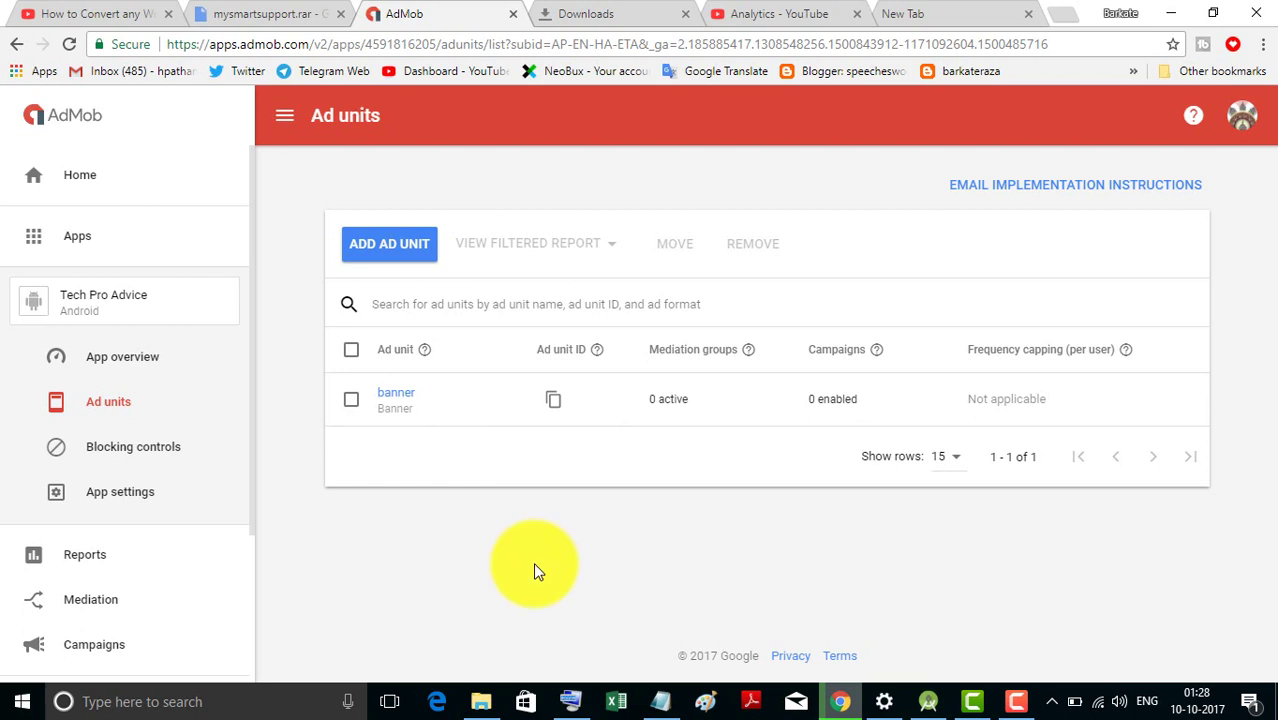
pyautogui.click(75, 295)
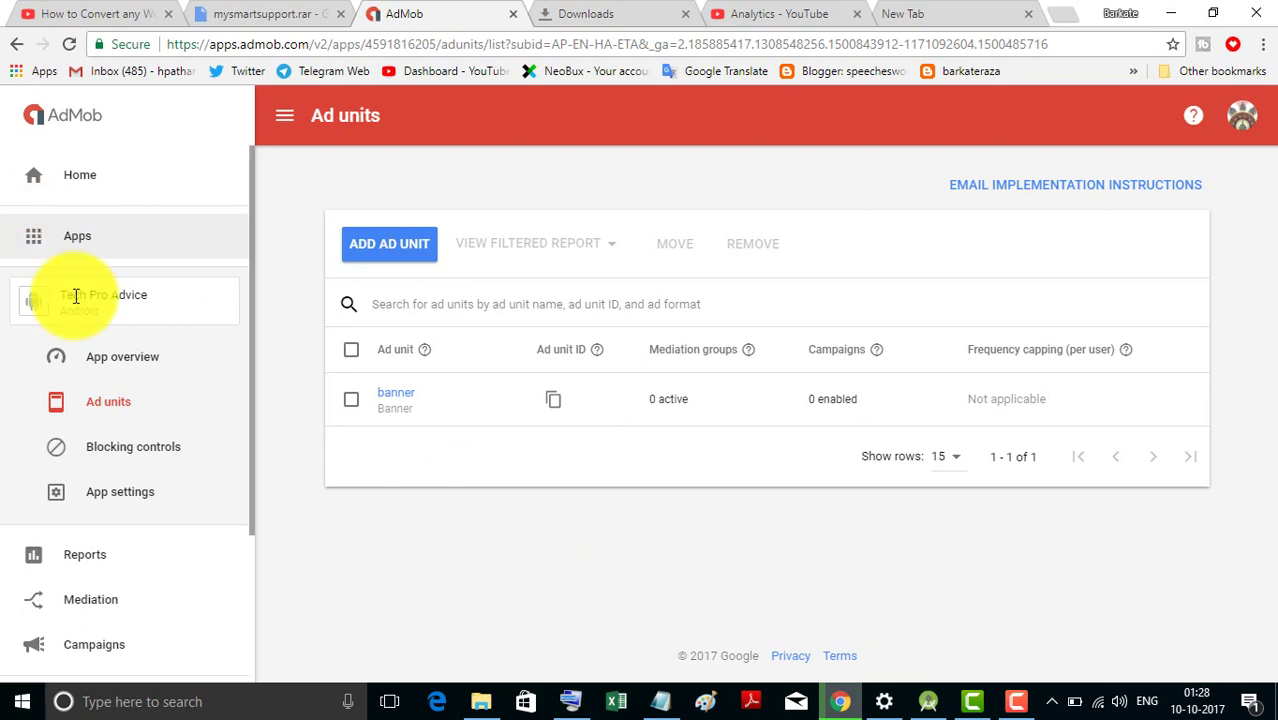
pyautogui.click(109, 413)
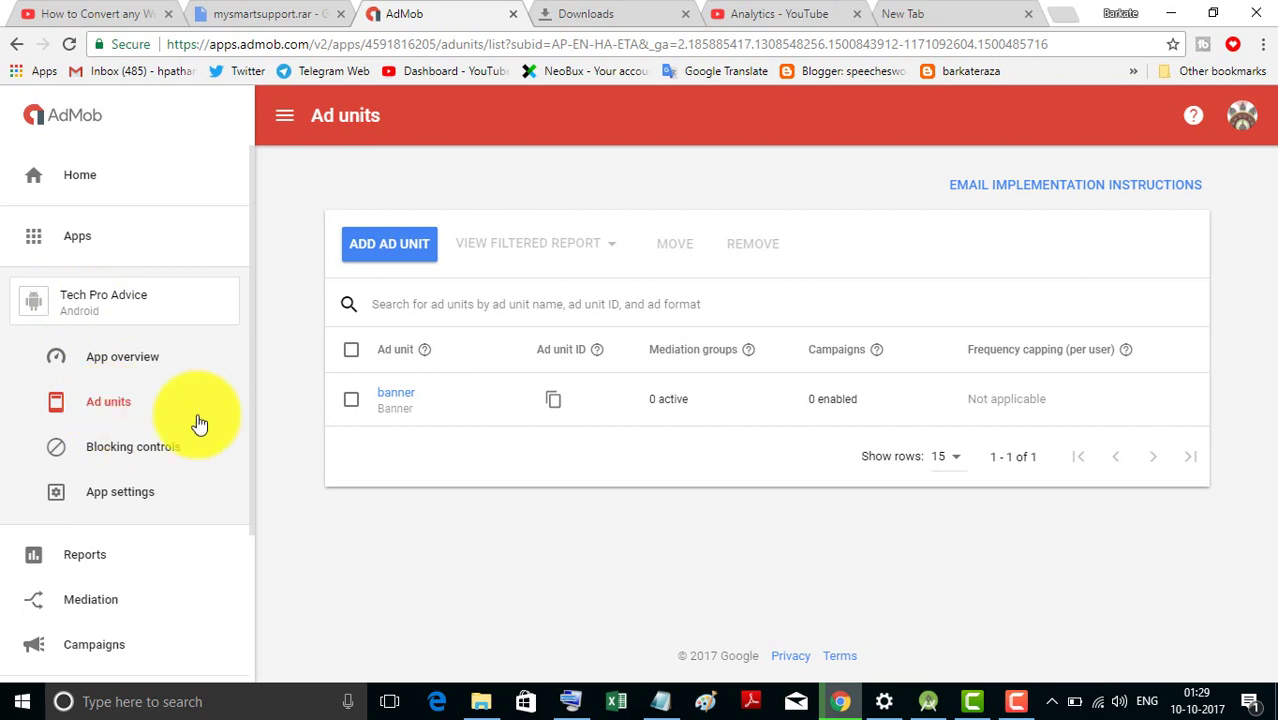
pyautogui.click(385, 244)
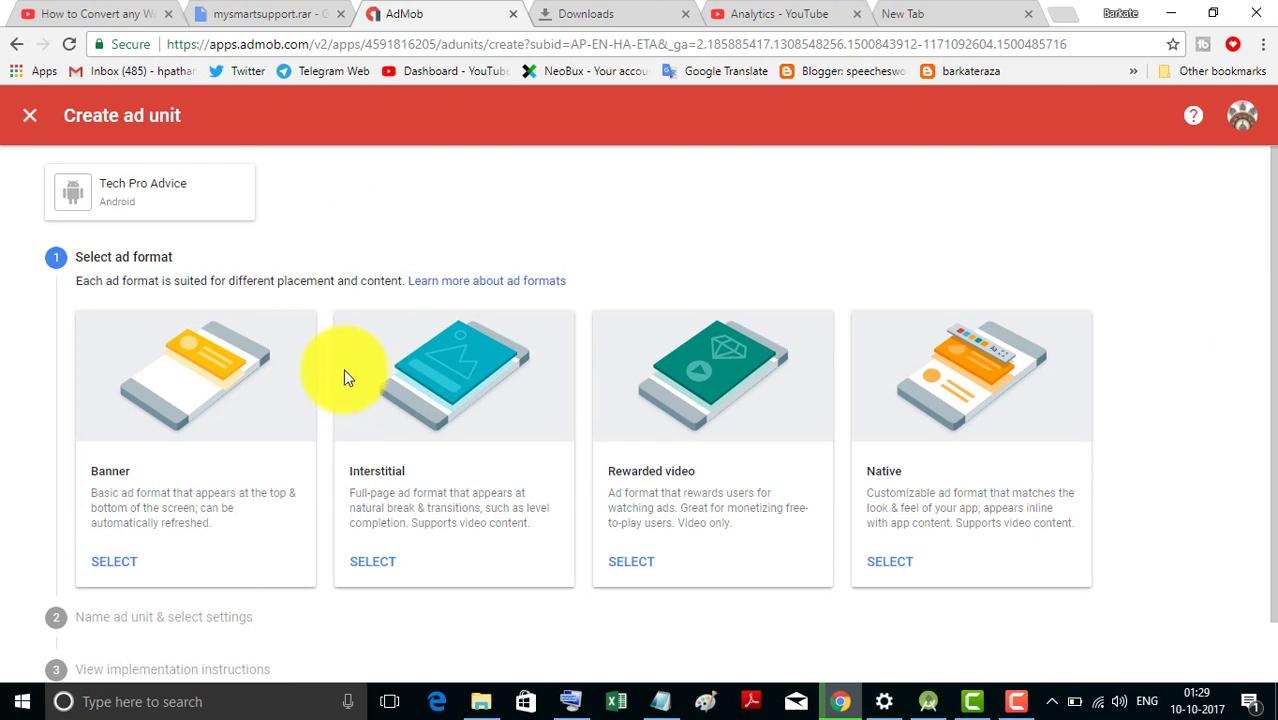
# - Create an Interstitial ad unit named 'interstitial' and select its generated ad unit ID
pyautogui.scroll(-1, 400, 500)
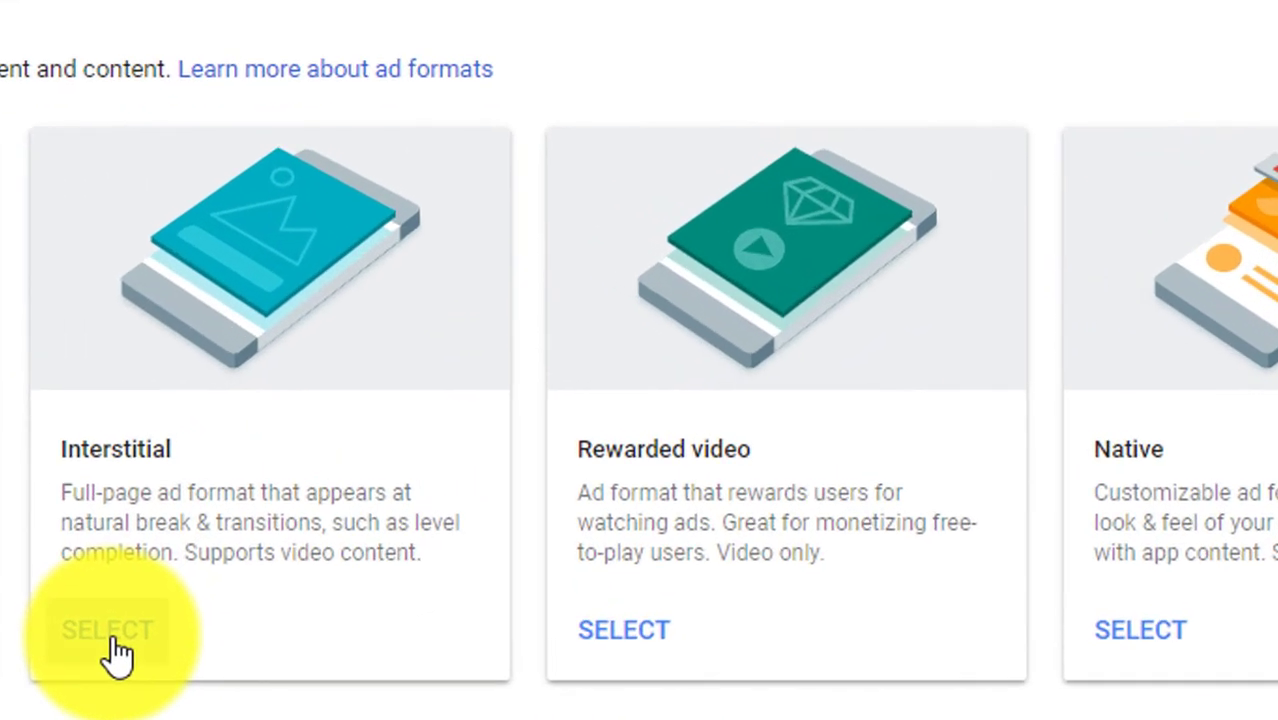
pyautogui.click(112, 632)
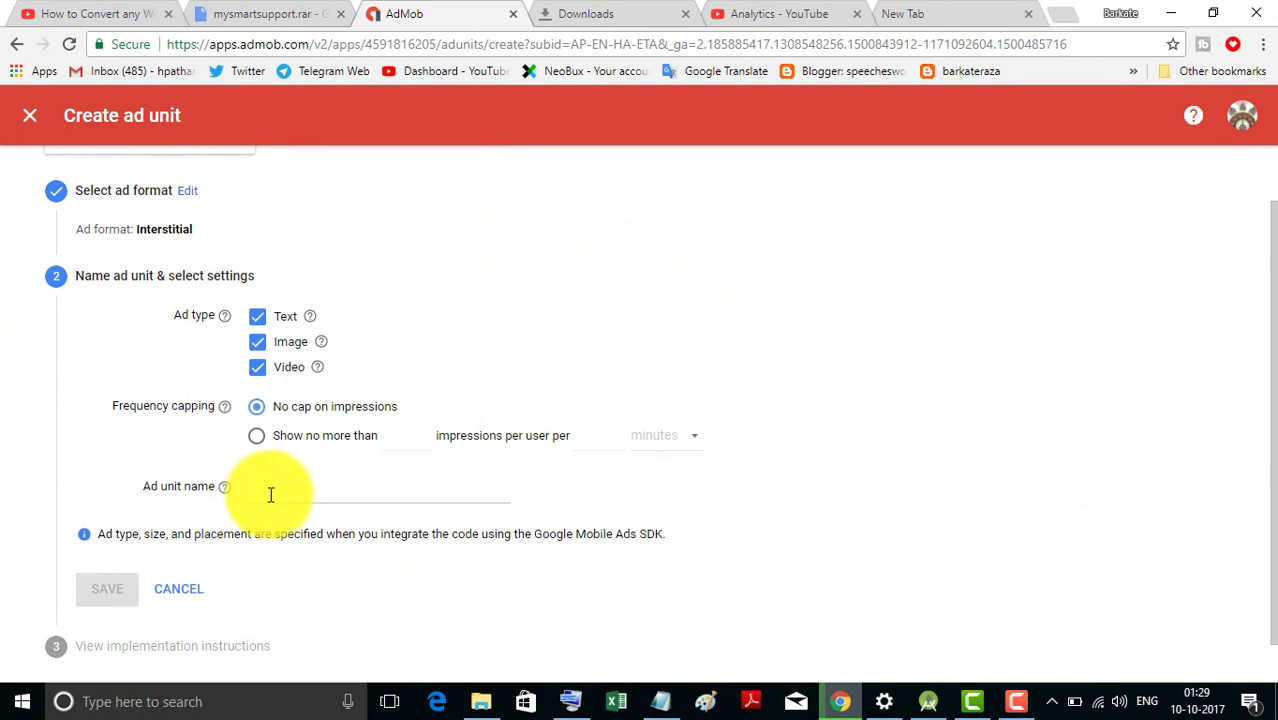
pyautogui.click(273, 494)
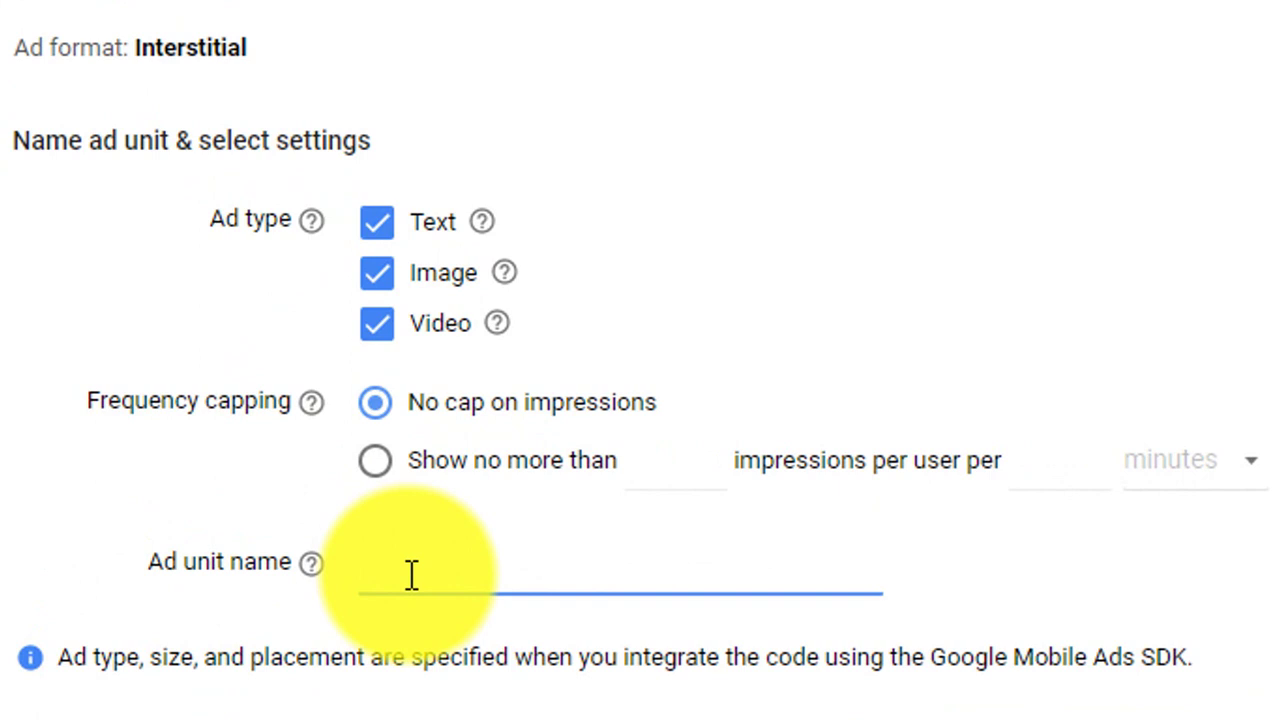
pyautogui.write('inte')
pyautogui.write('r')
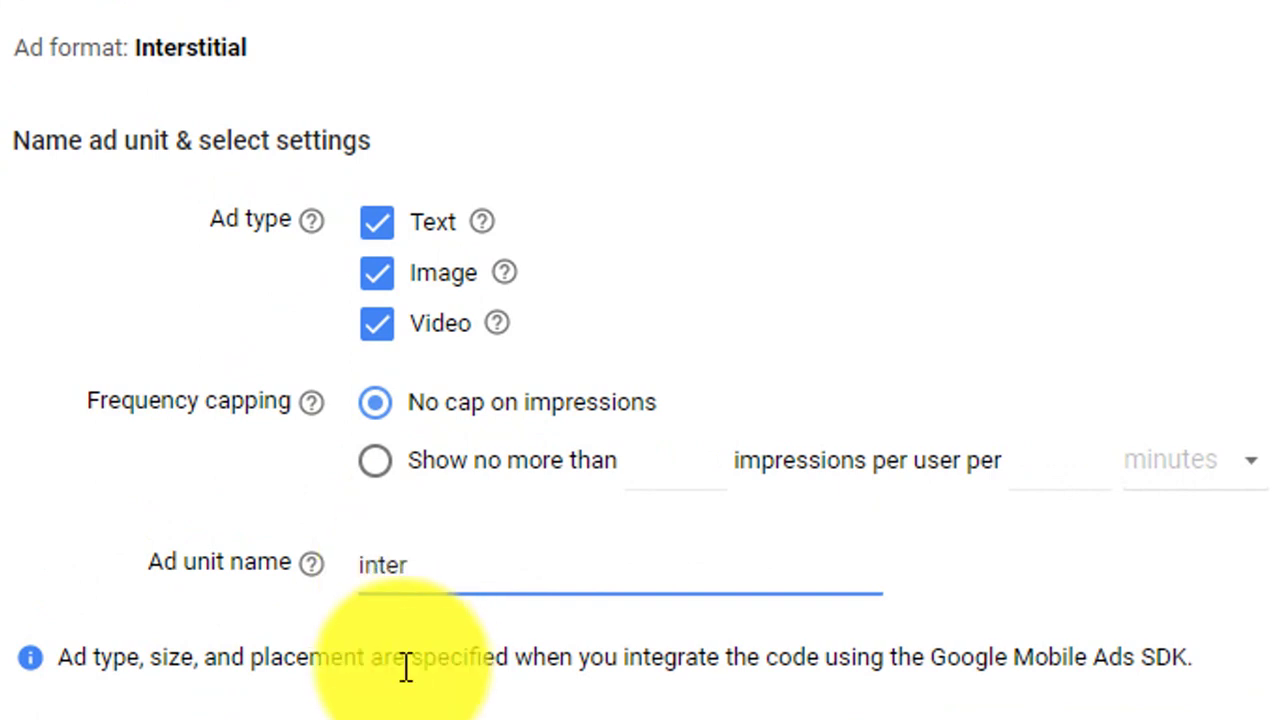
pyautogui.write('s')
pyautogui.write('ti')
pyautogui.write('tial')
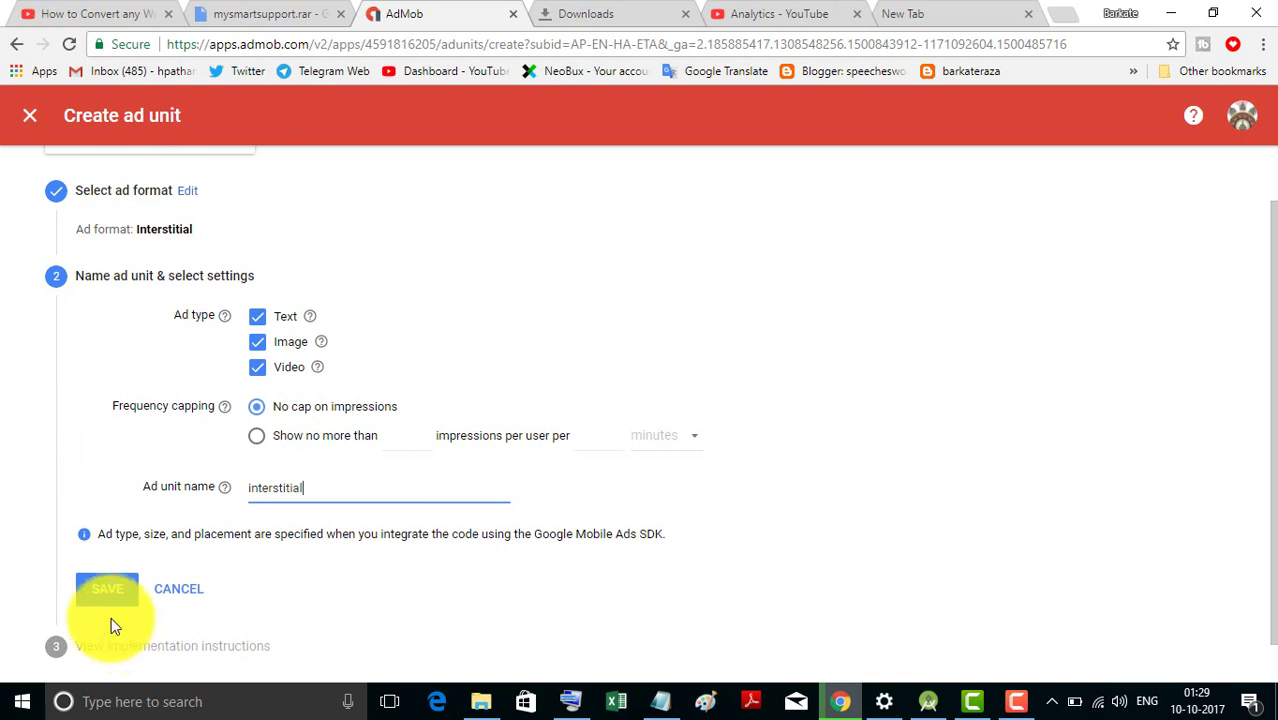
pyautogui.click(100, 589)
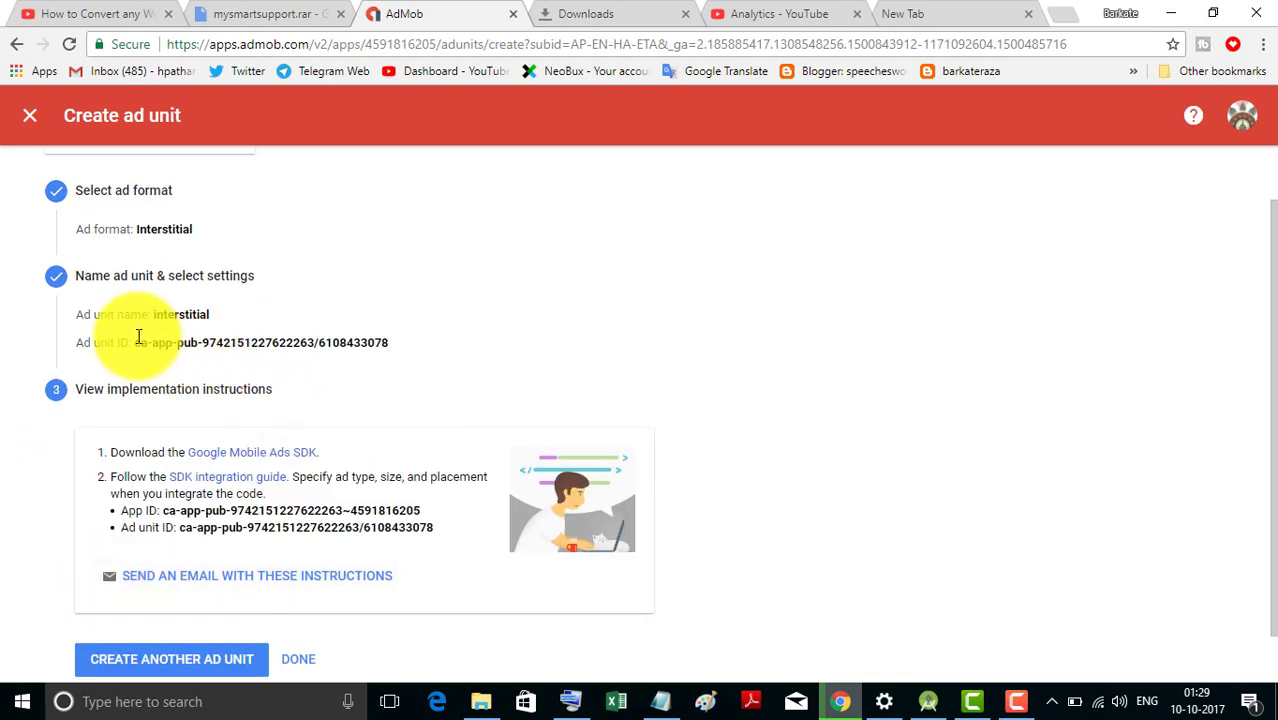
pyautogui.moveTo(133, 342); pyautogui.dragTo(388, 337)
# - Add an 'interstitial' label with a pasted ad unit ID in Notepad, then minimize it
pyautogui.click(390, 335)
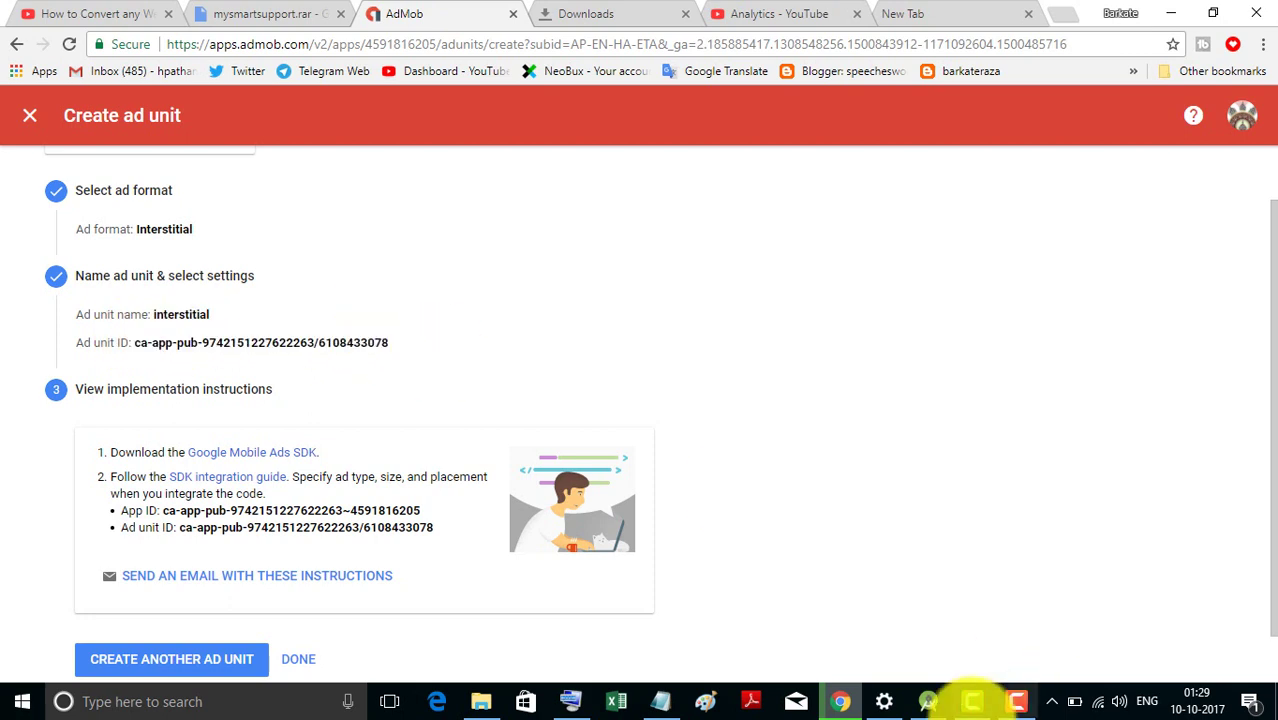
pyautogui.click(660, 705)
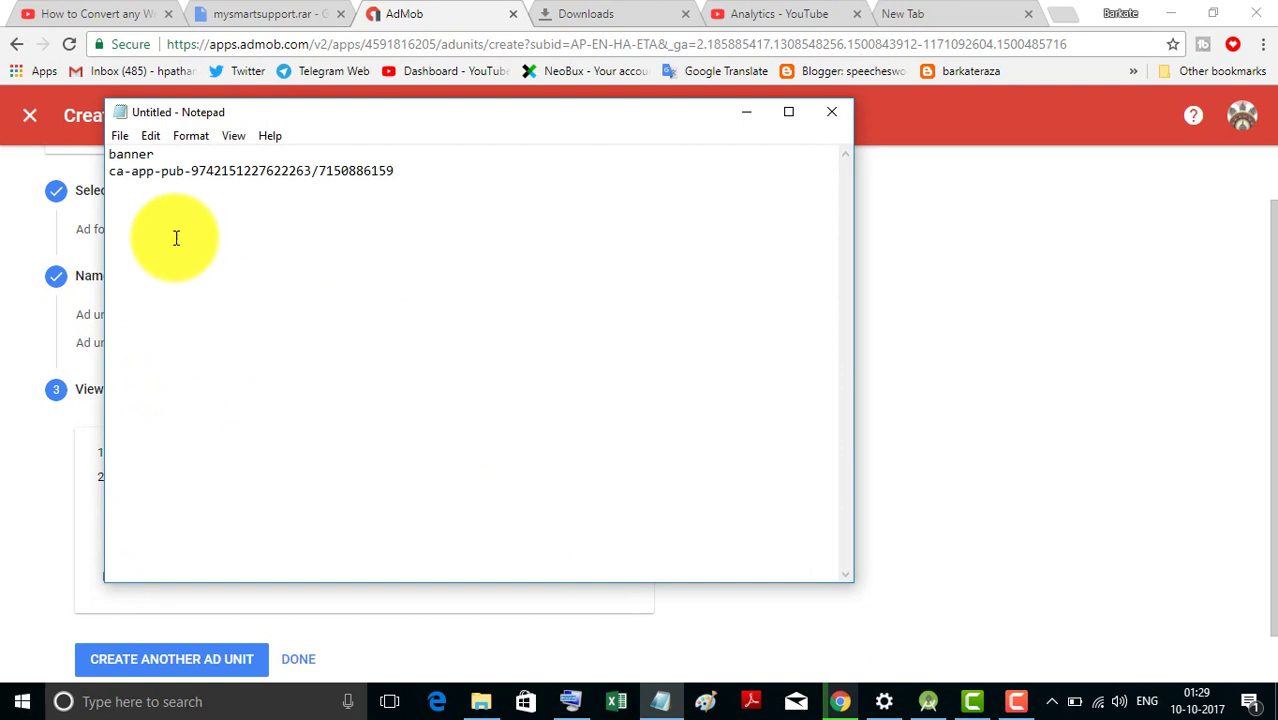
pyautogui.write('in')
pyautogui.write('ters')
pyautogui.write('titial')
pyautogui.hotkey('ctrl', 'v')
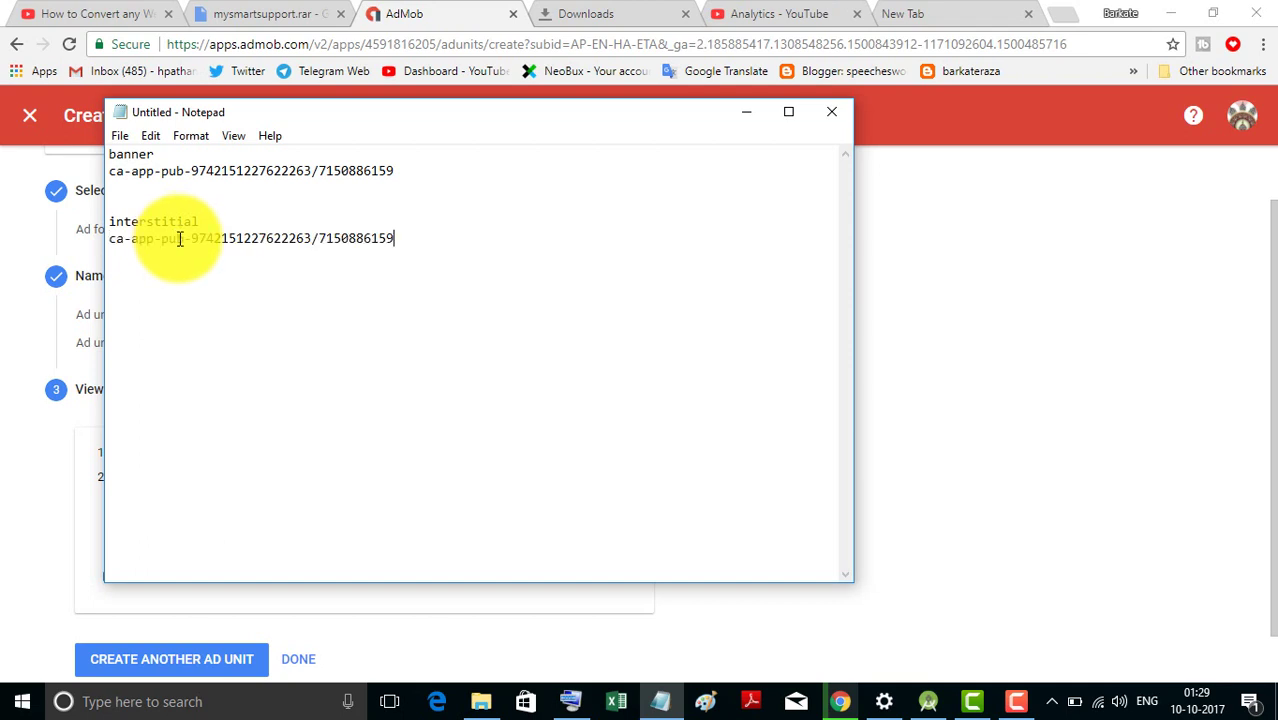
pyautogui.press('Return')
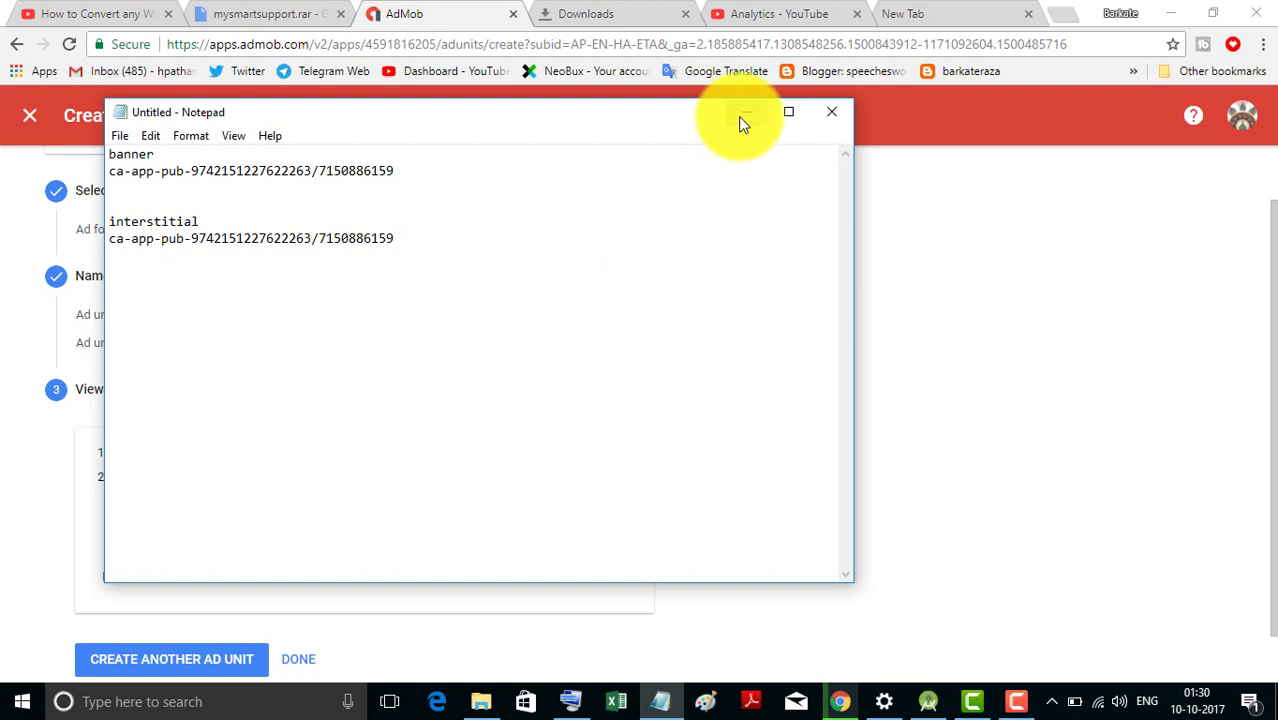
pyautogui.click(745, 113)
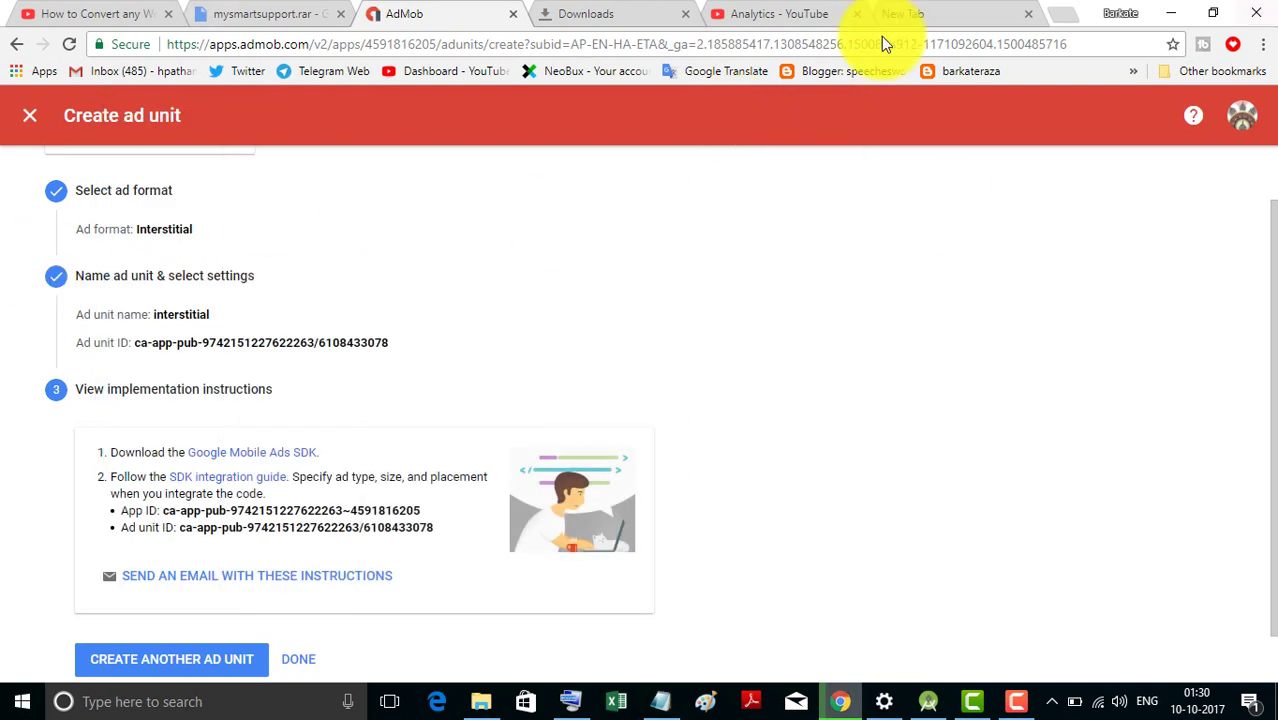
# - Create a Rewarded video ad unit named 'video' and save it
pyautogui.scroll(-1, 270, 520)
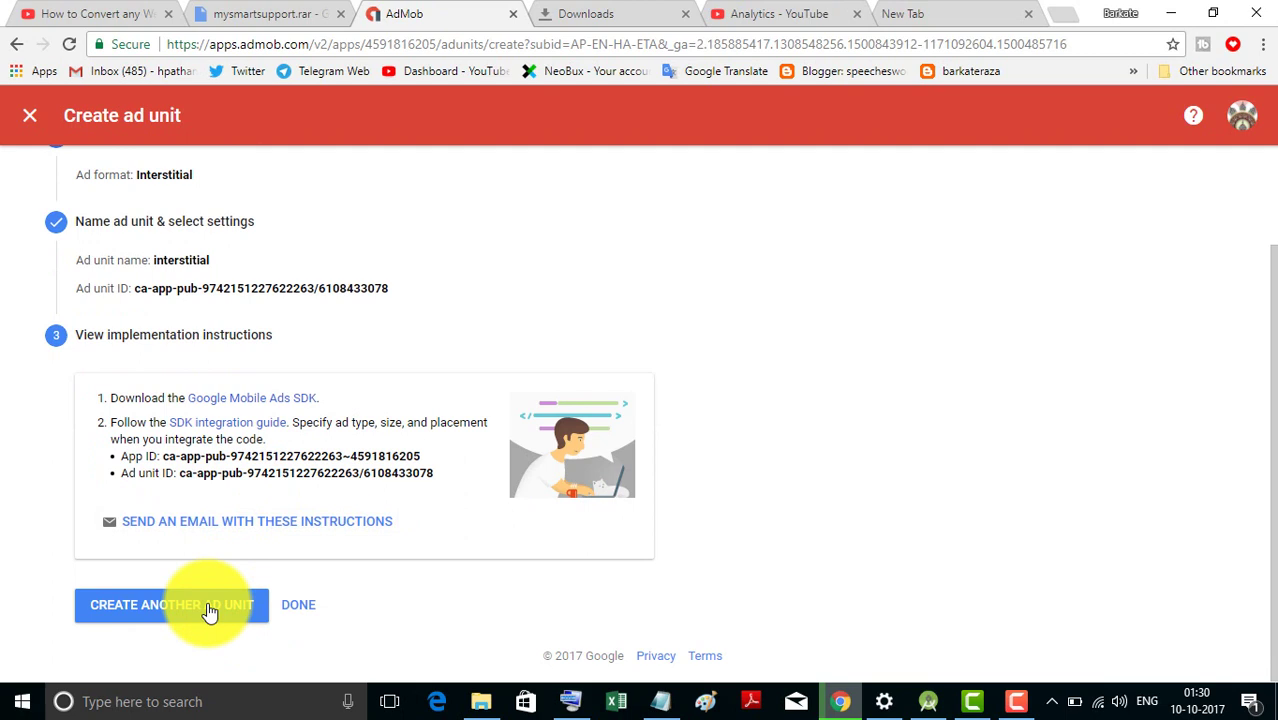
pyautogui.click(209, 612)
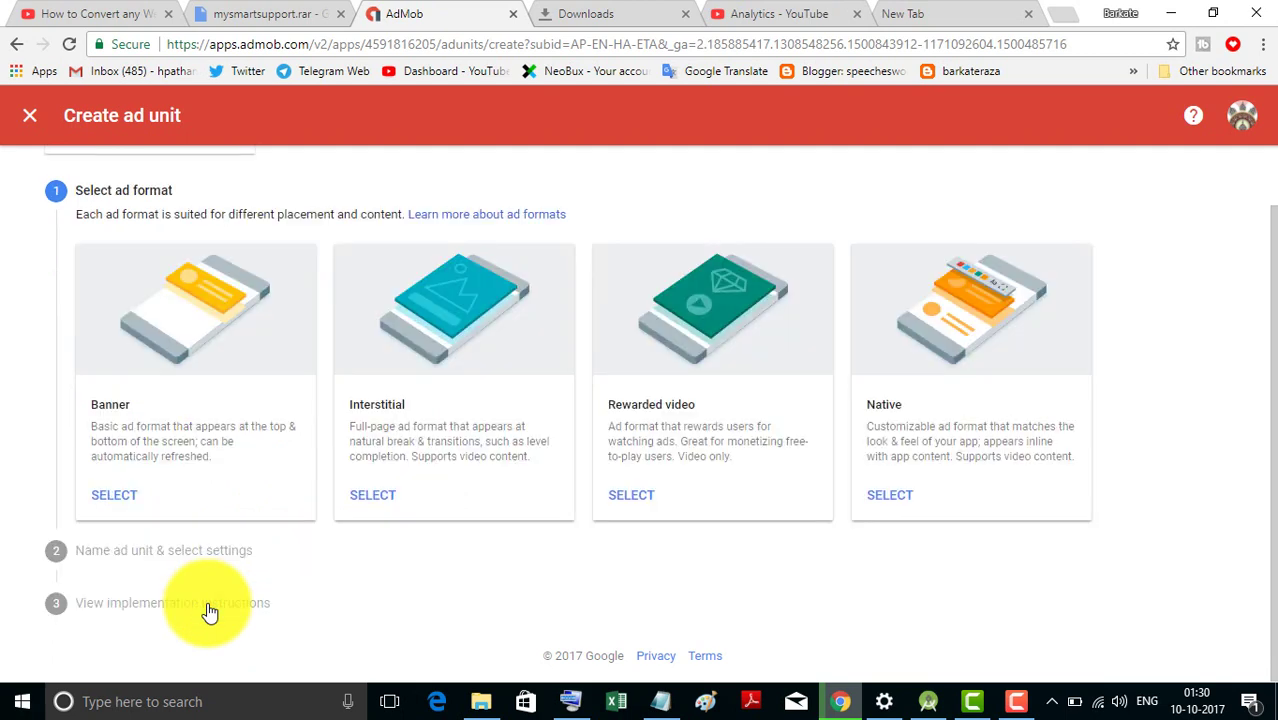
pyautogui.click(640, 500)
pyautogui.click(309, 513)
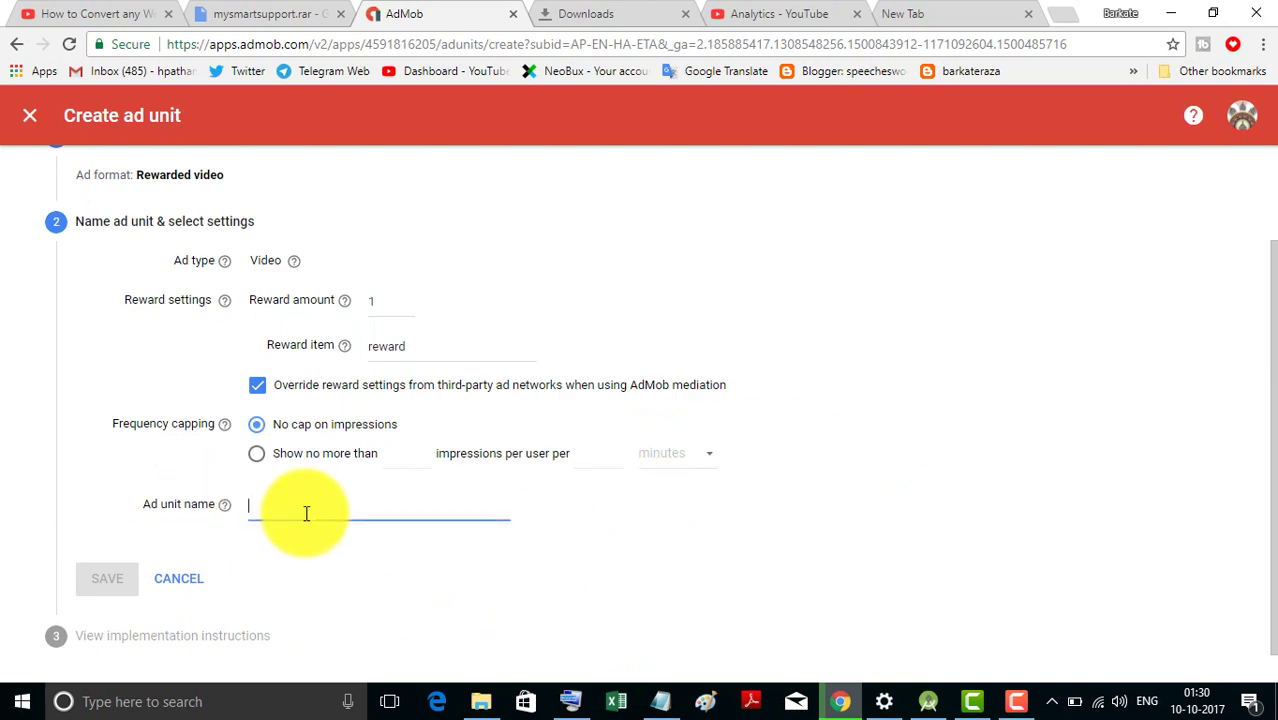
pyautogui.write('v')
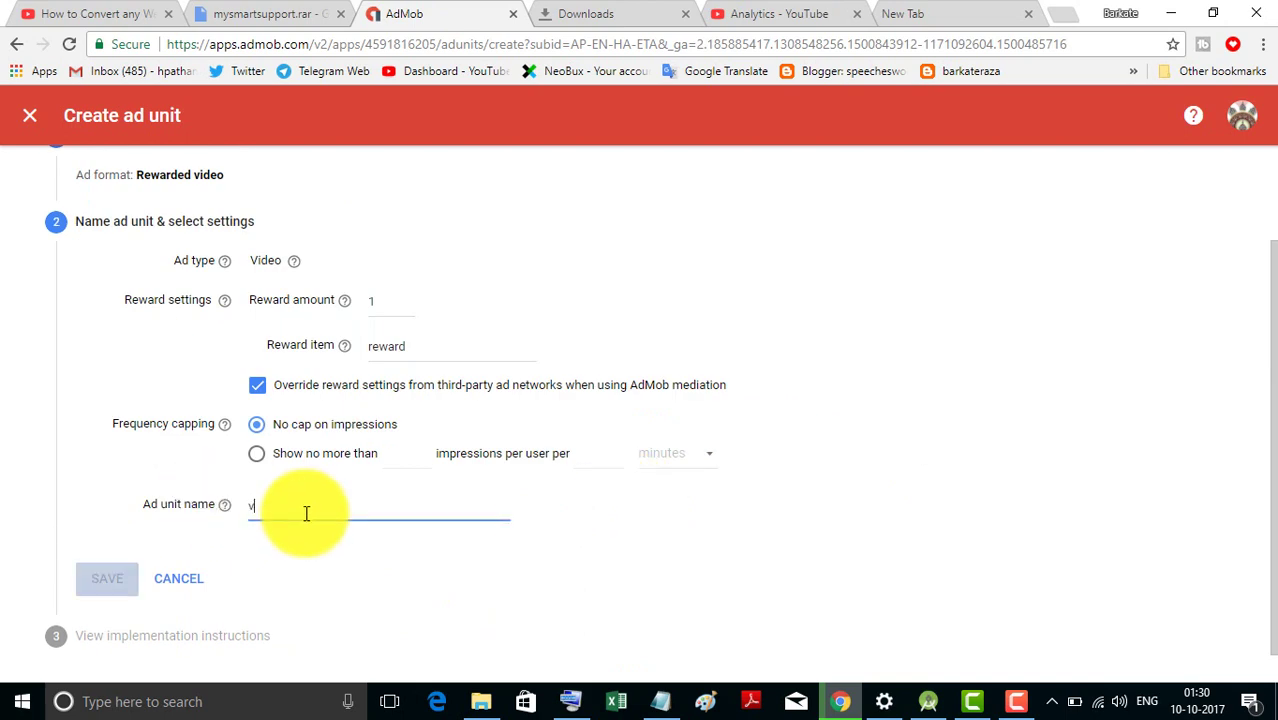
pyautogui.write('ideo')
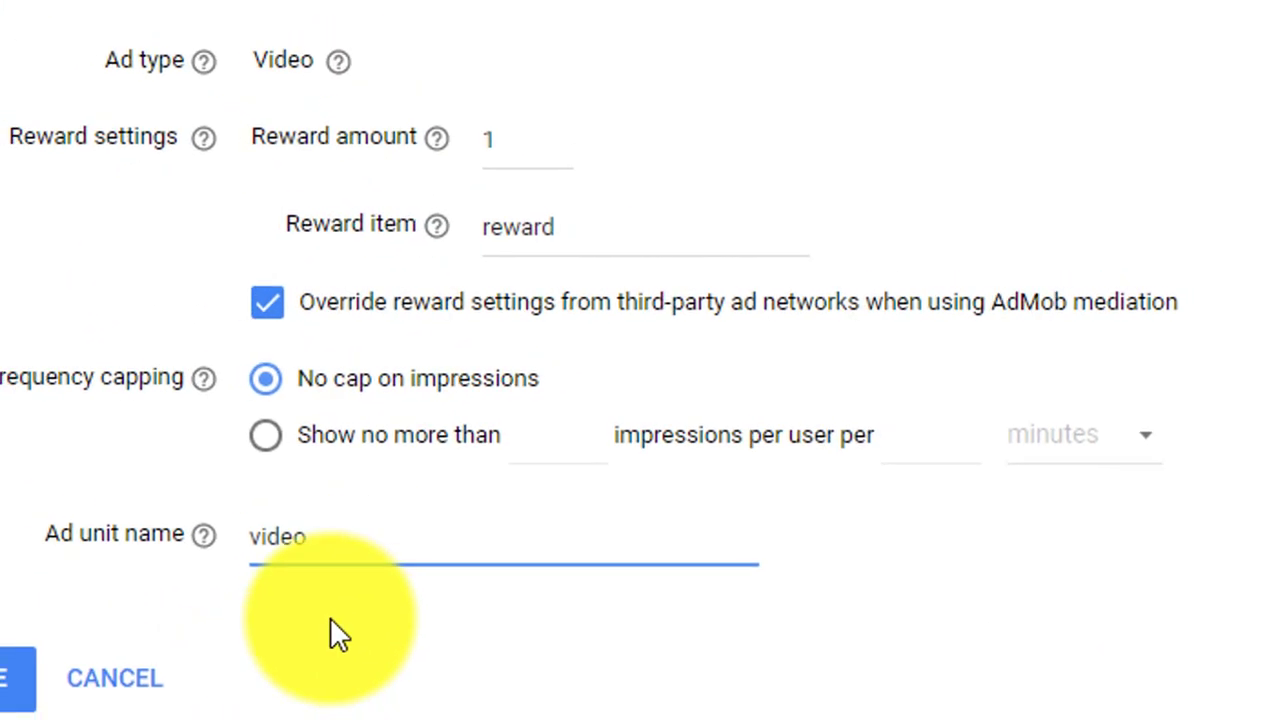
pyautogui.click(92, 638)
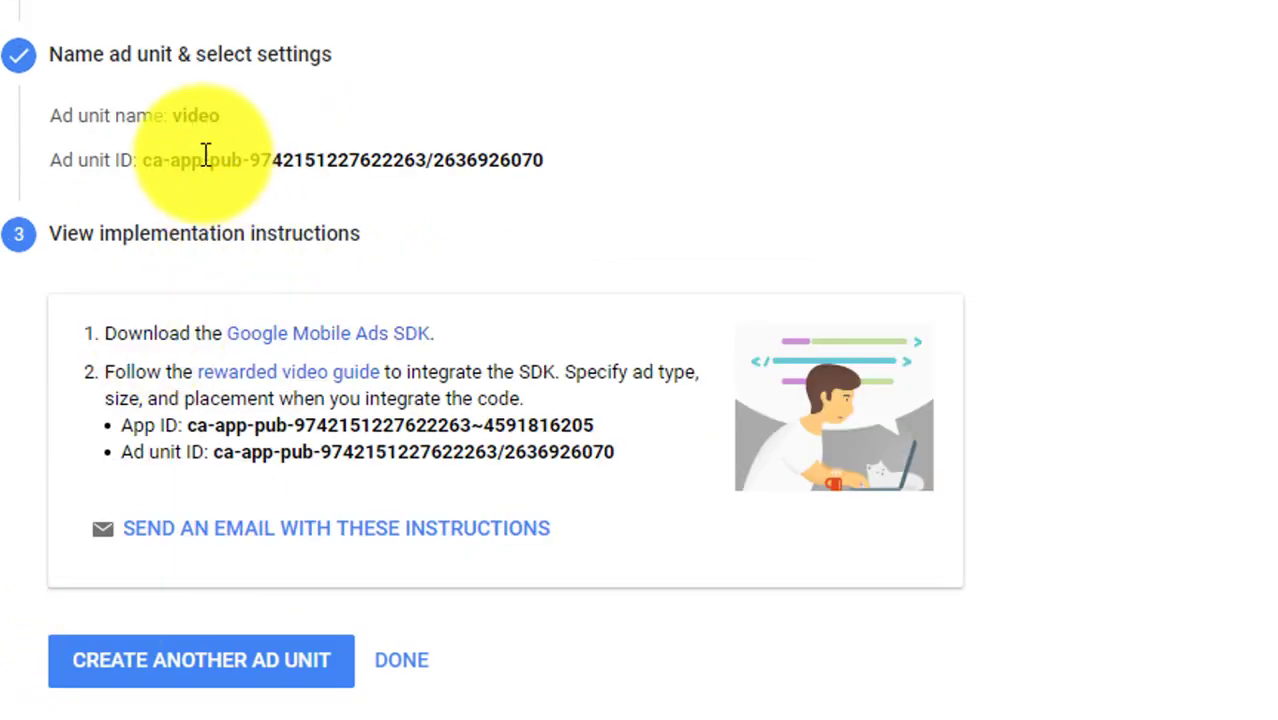
# - Select the full rewarded video ad unit ID on the AdMob page
pyautogui.moveTo(145, 160); pyautogui.dragTo(556, 160)
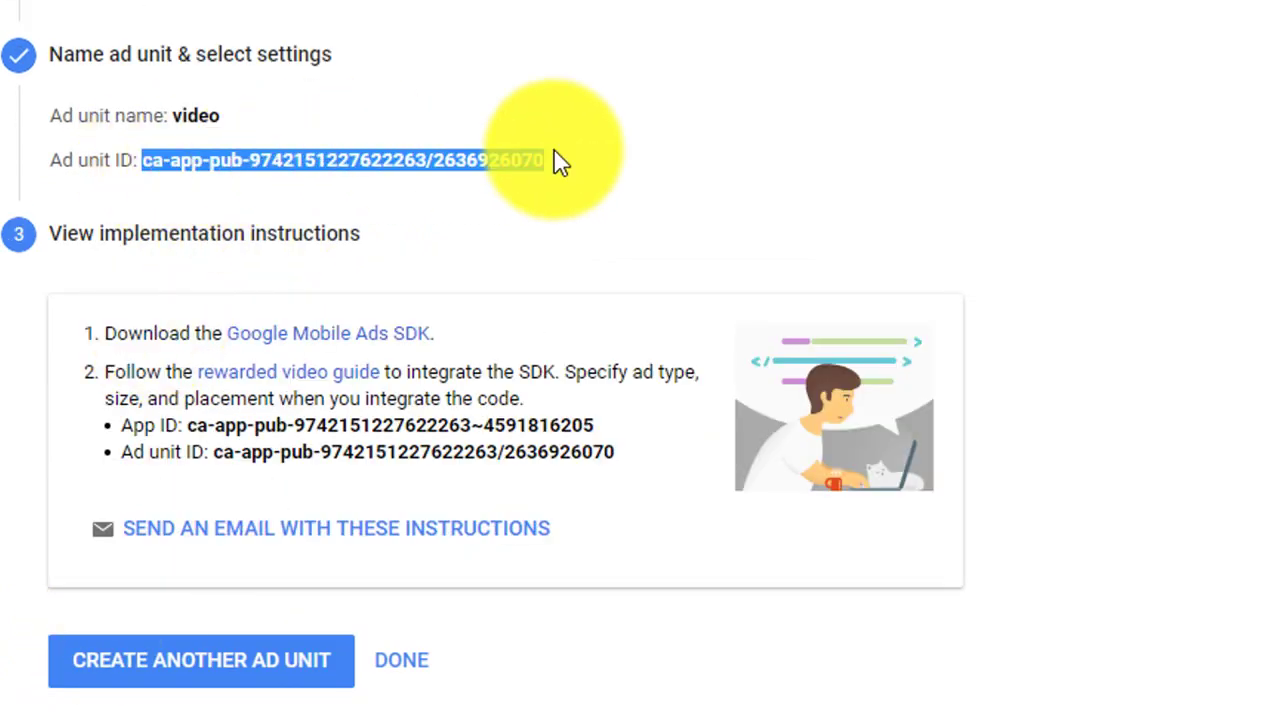
pyautogui.click(556, 160)
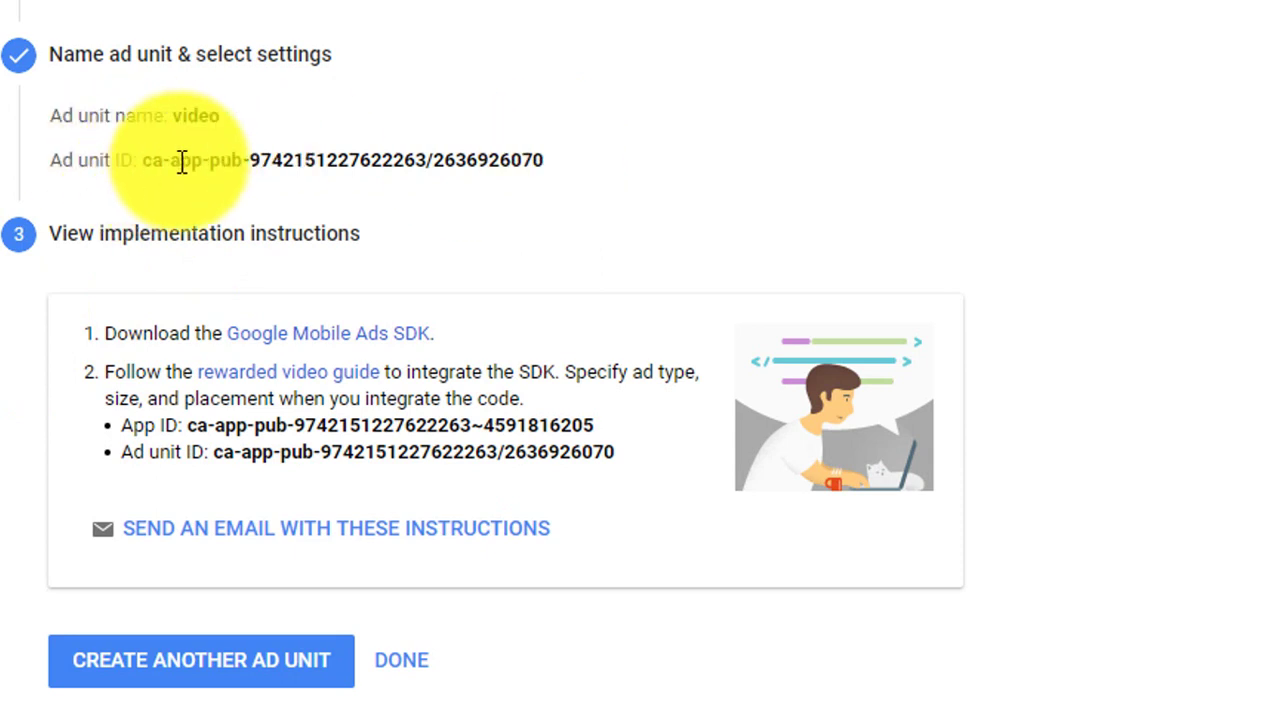
pyautogui.moveTo(145, 160); pyautogui.dragTo(326, 160)
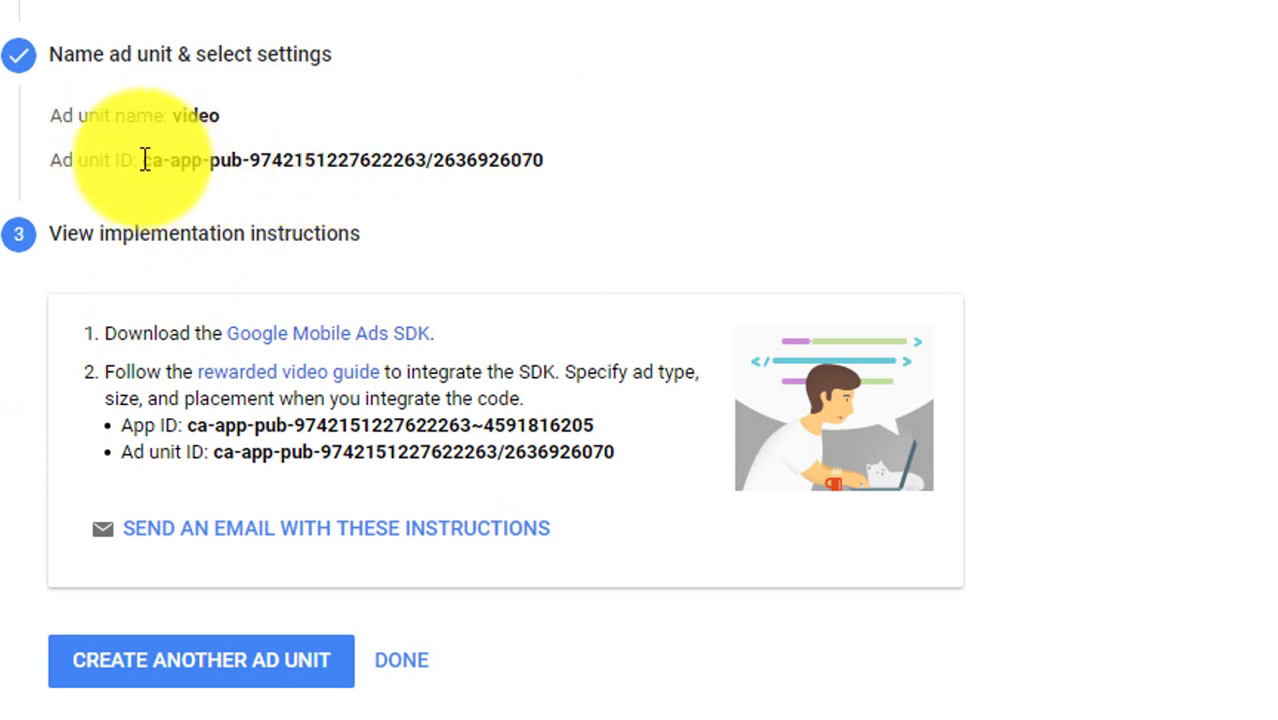
pyautogui.moveTo(143, 157); pyautogui.dragTo(531, 160)
pyautogui.click(545, 165)
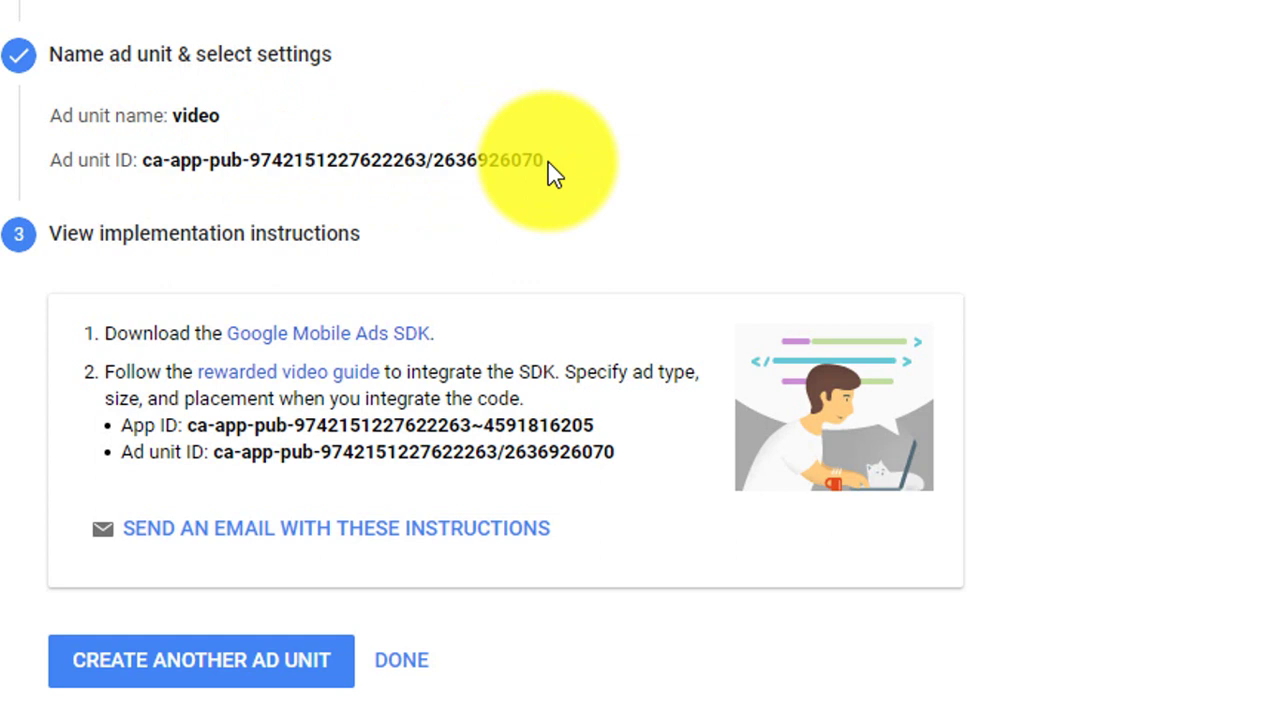
pyautogui.moveTo(144, 160); pyautogui.dragTo(560, 160)
pyautogui.hotkey('ctrl', 'c')
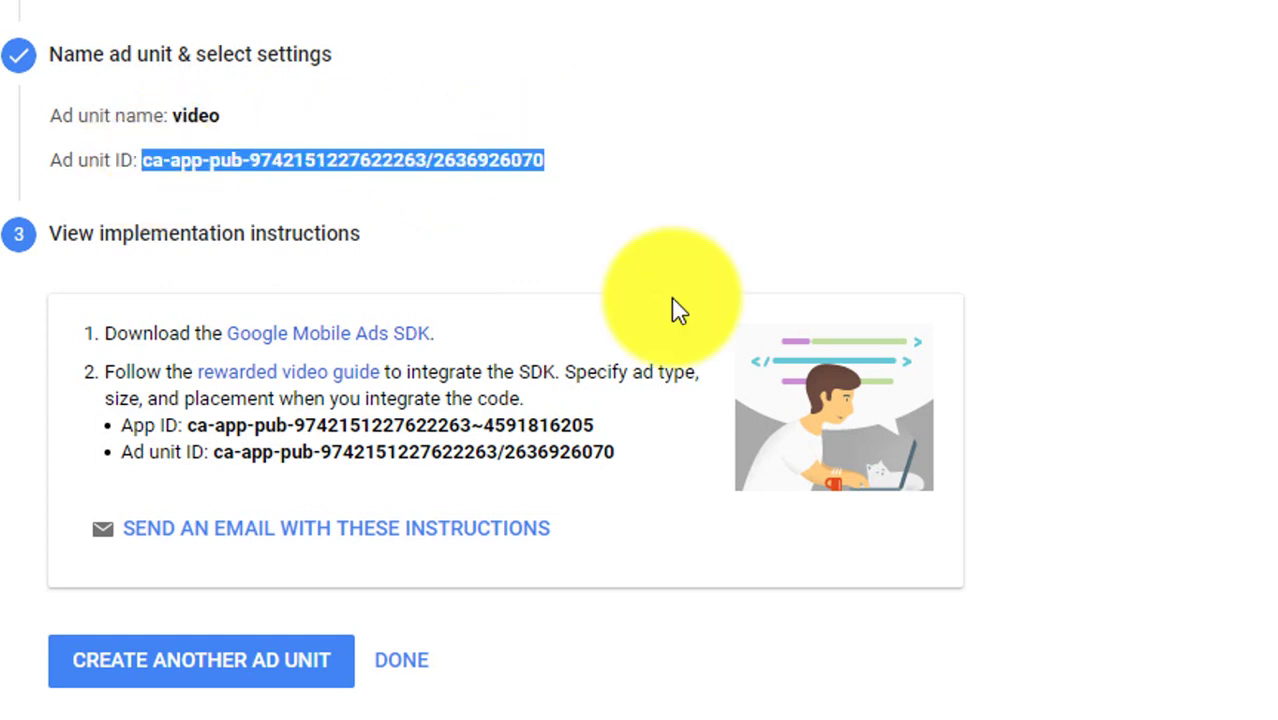
pyautogui.hotkey('alt', 'Tab')
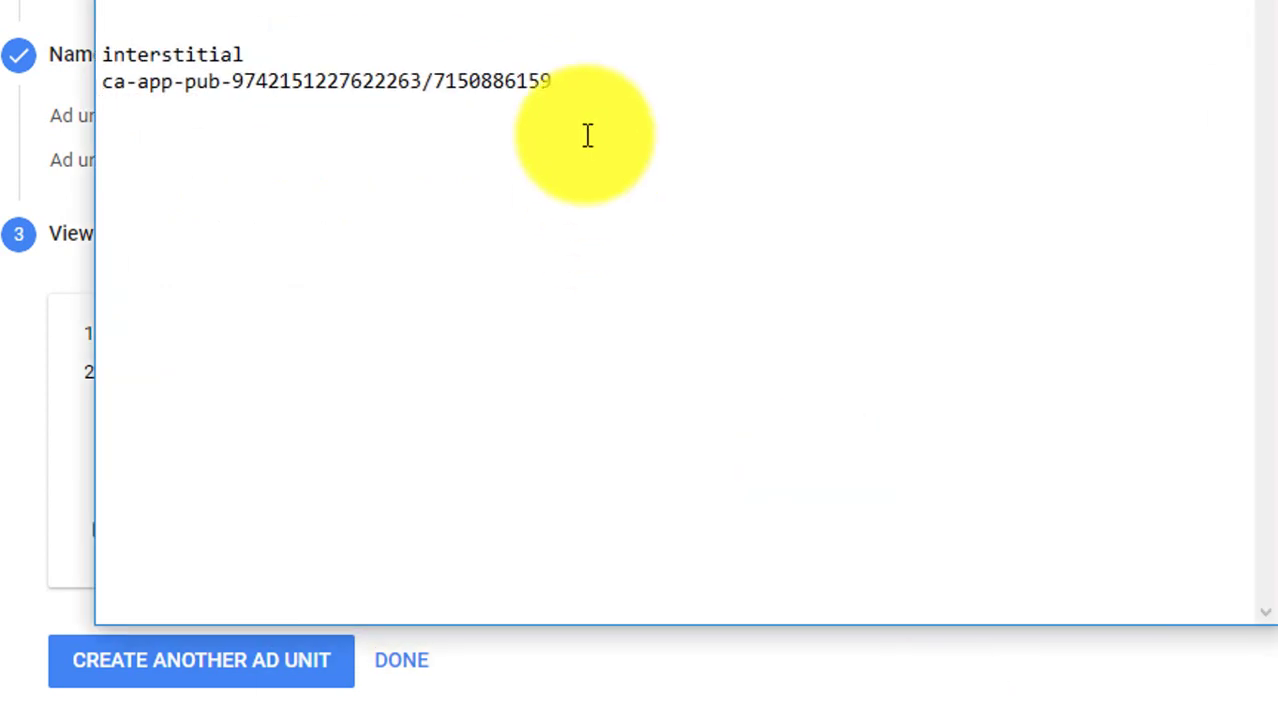
pyautogui.press('Return')
pyautogui.press('Return')
pyautogui.write('video')
pyautogui.press('Return')
pyautogui.hotkey('ctrl', 'v')
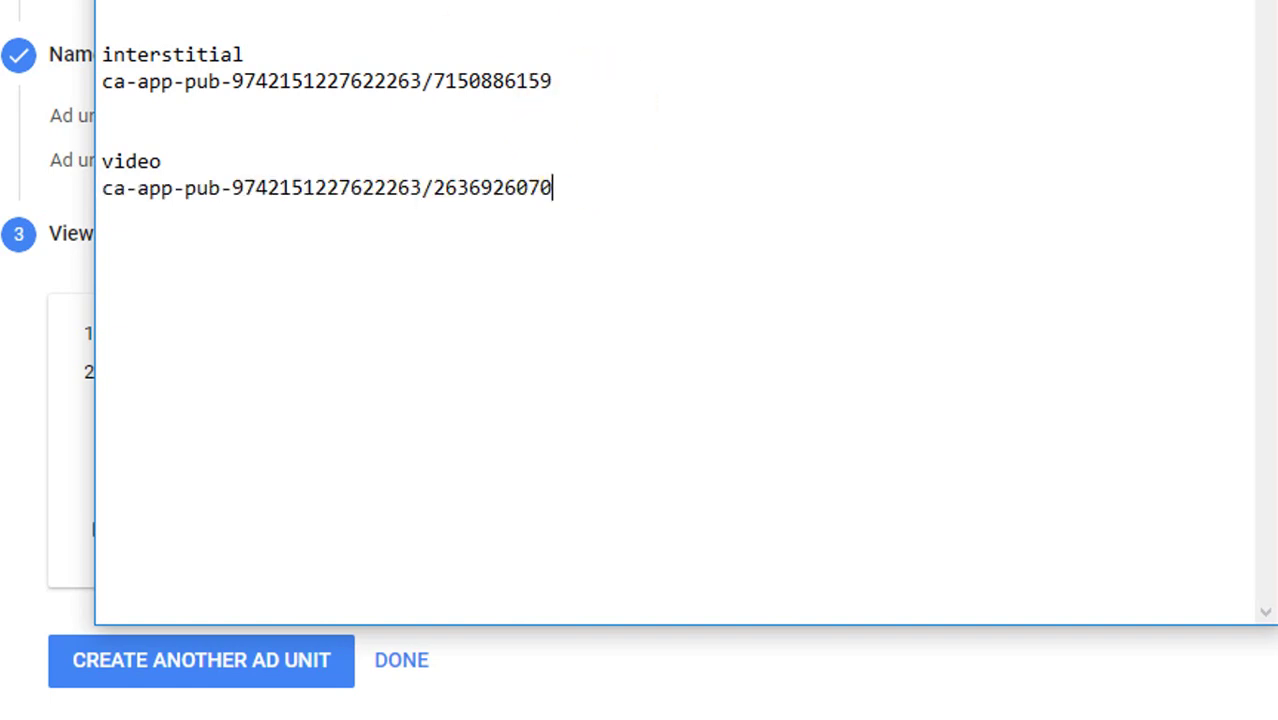
# - Save the Notepad notes as 'admob ads' in Documents
pyautogui.hotkey('alt', 'f')
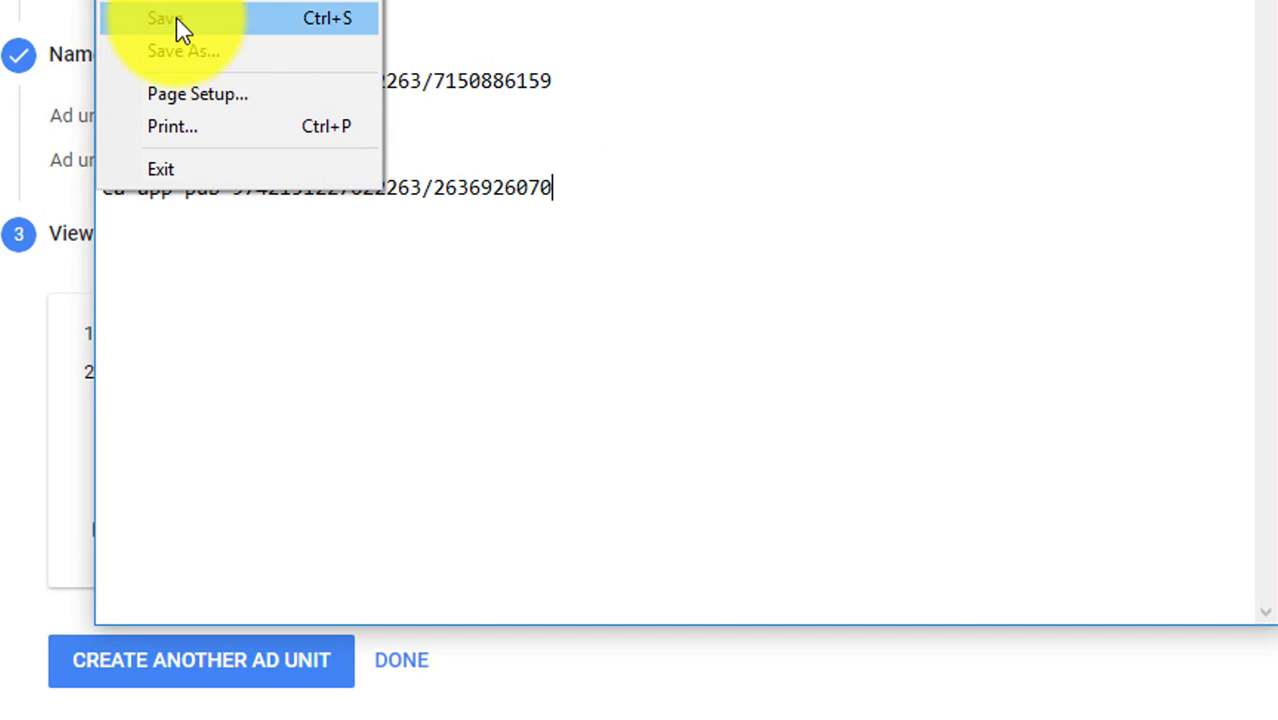
pyautogui.click(176, 17)
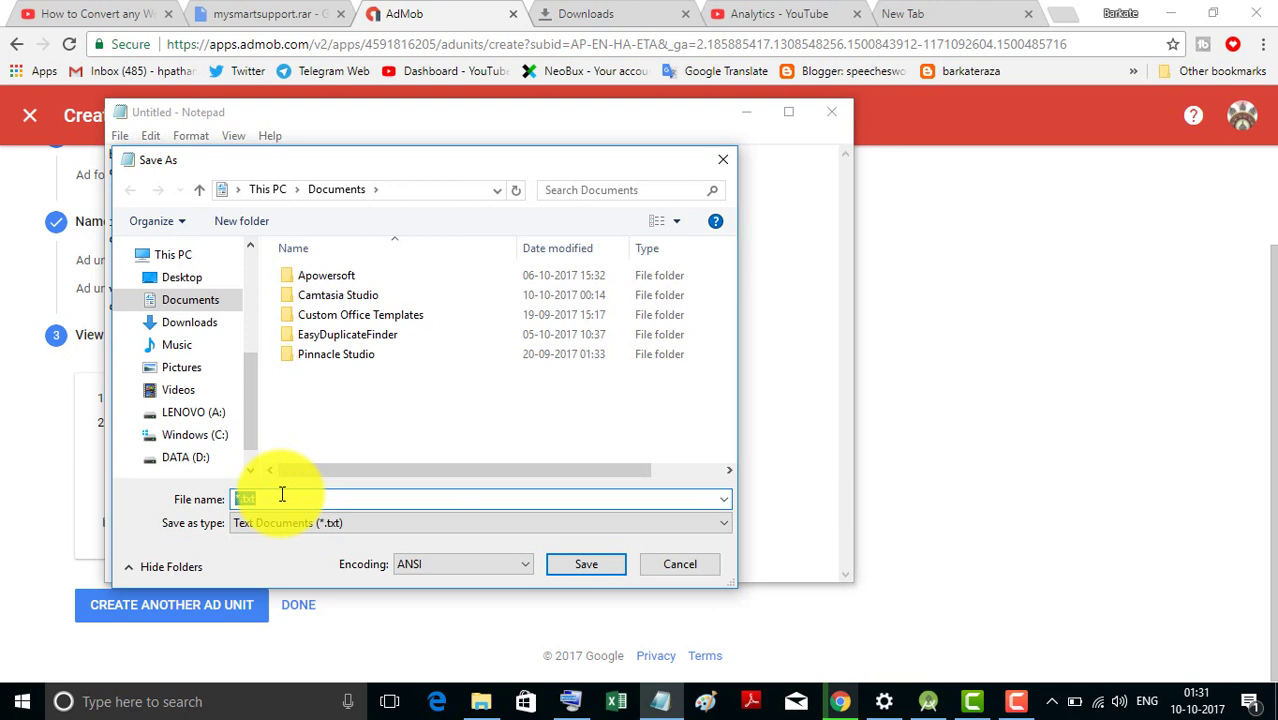
pyautogui.write('admob ads')
pyautogui.click(589, 567)
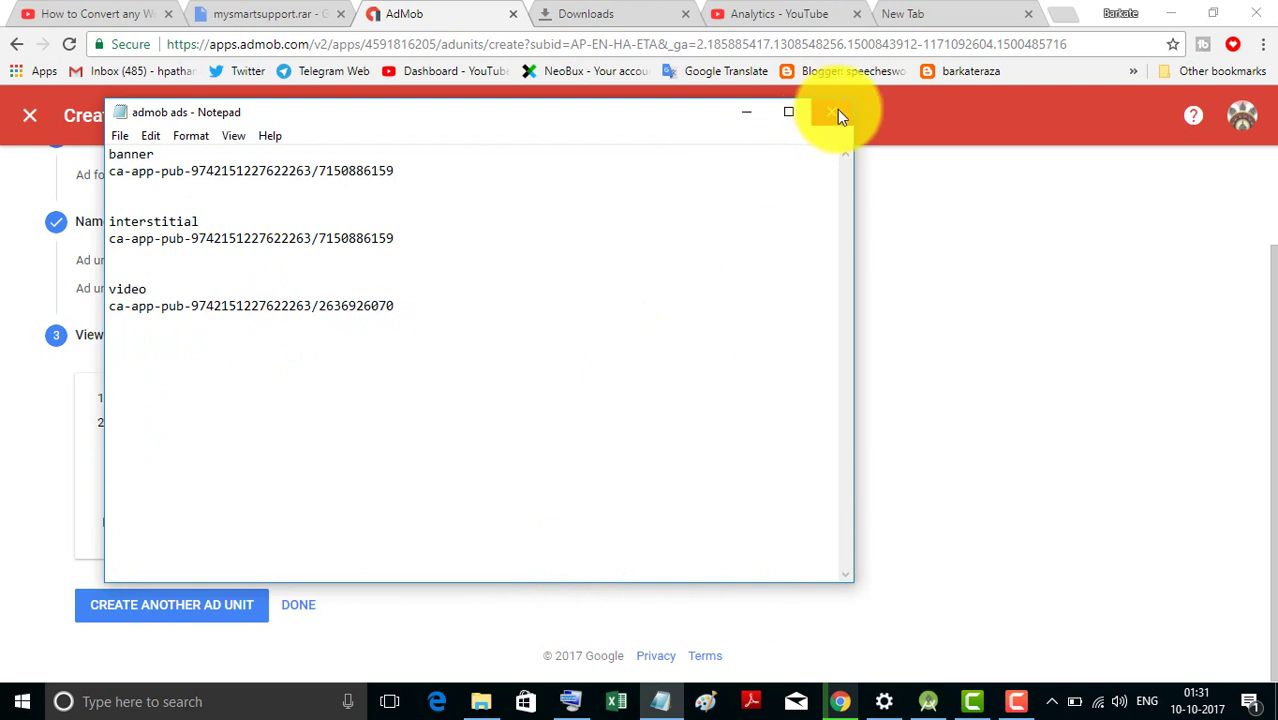
# - Close the 'admob ads' notes, finish to list the banner, interstitial and rewarded video units, then go Home
pyautogui.click(837, 112)
pyautogui.keyDown('ctrl'); pyautogui.scroll(2, 603, 467); pyautogui.keyUp('ctrl')
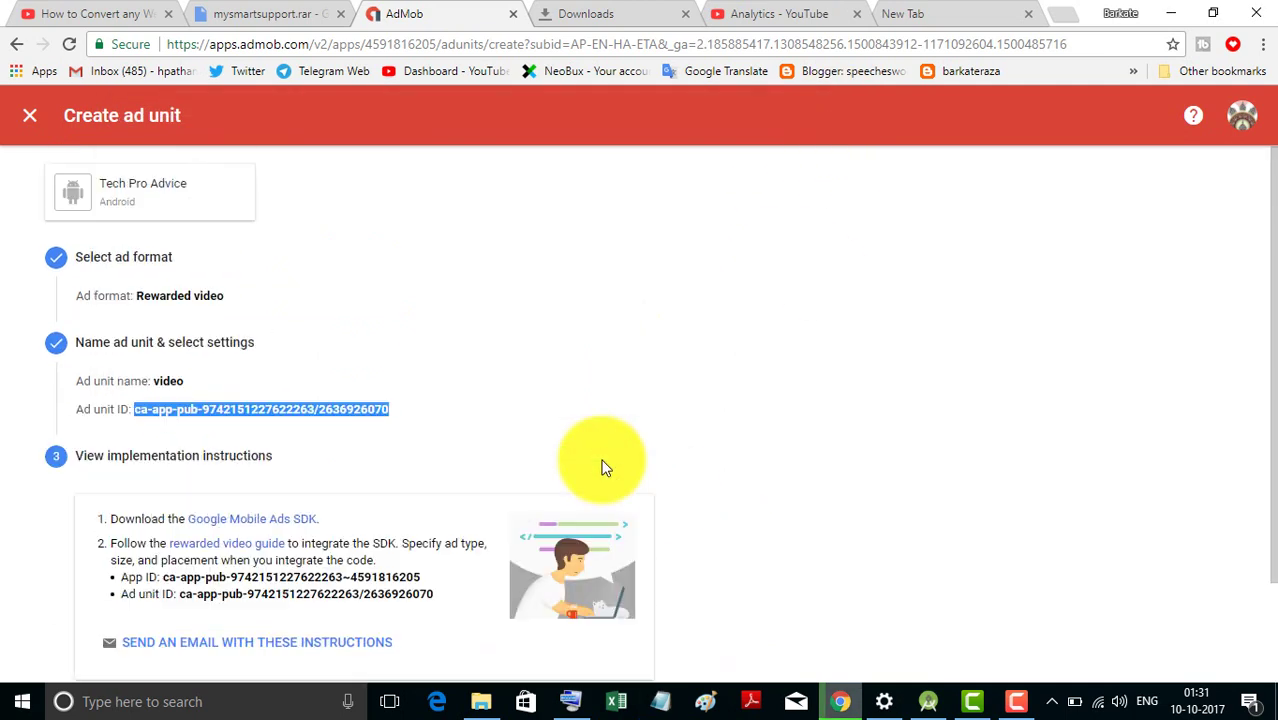
pyautogui.scroll(-2, 582, 448)
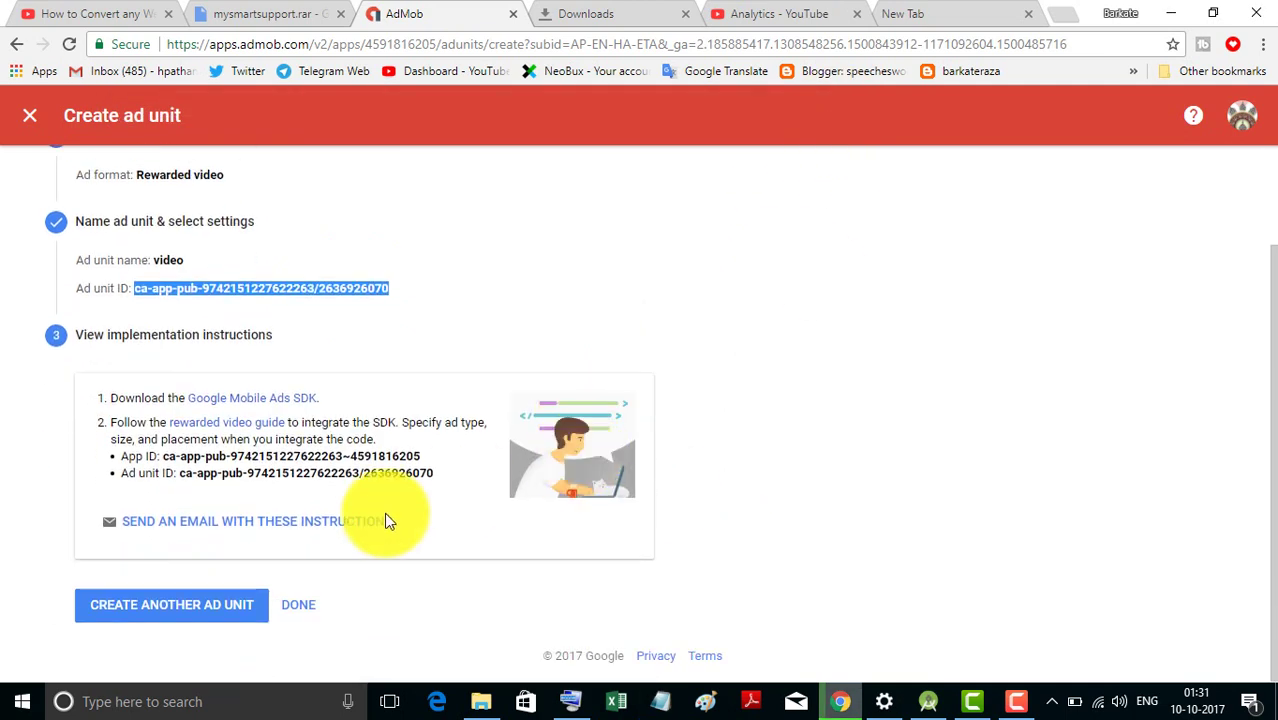
pyautogui.click(300, 606)
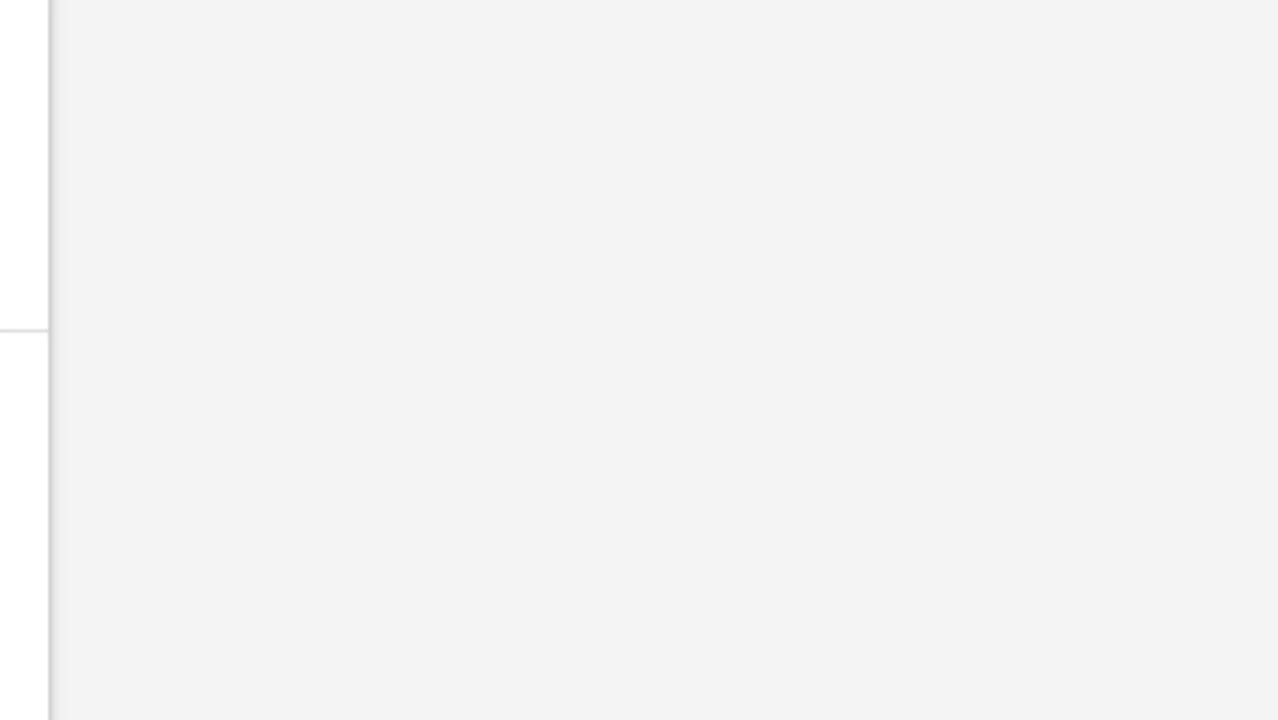
pyautogui.click(262, 315)
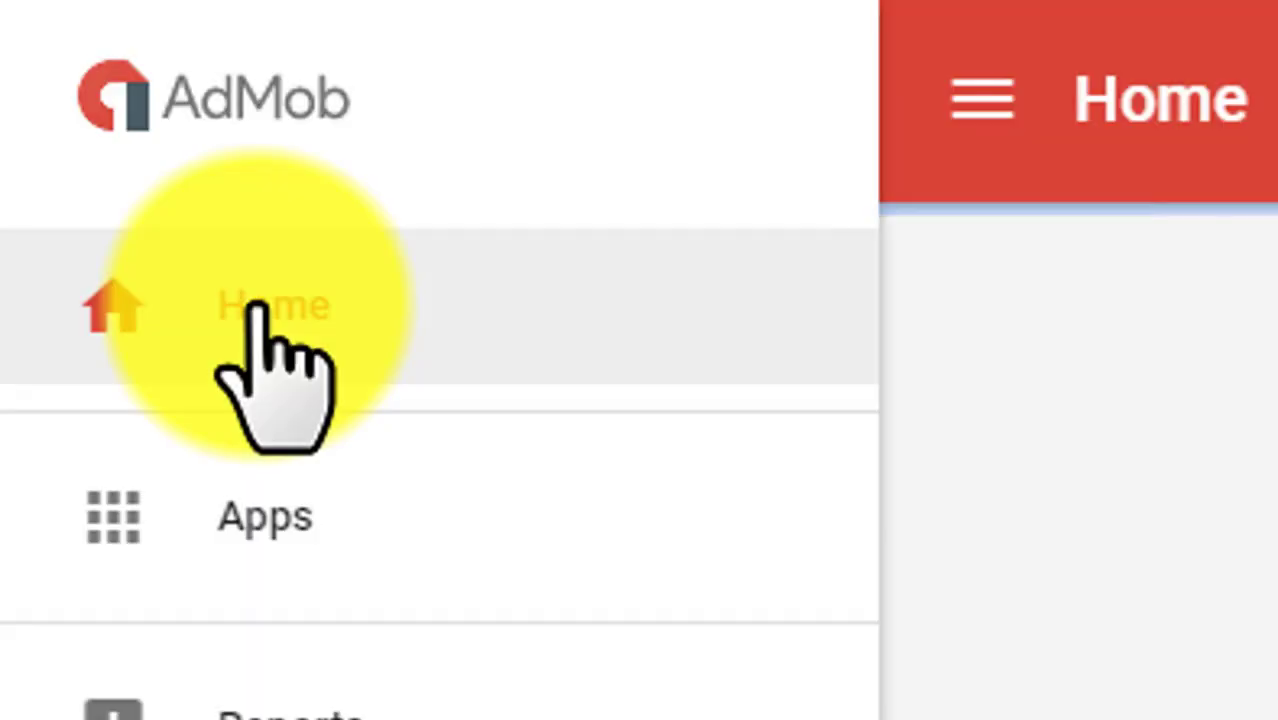